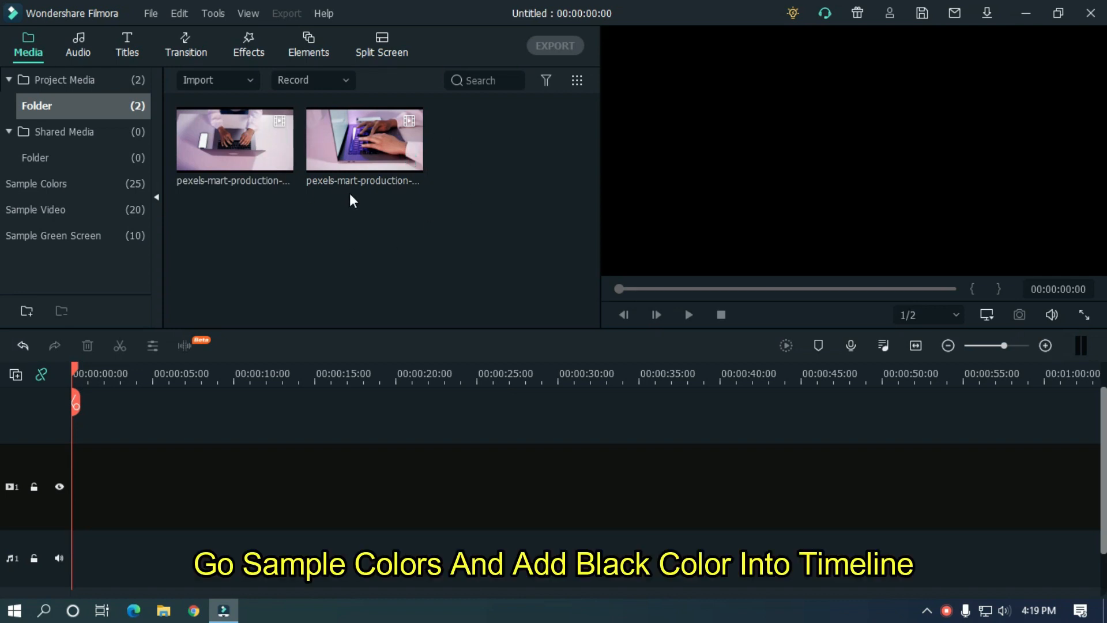
Add the Black sample color at the start of the first video track and extend it to about 32 seconds
{"action": "left_click", "coordinate": [71, 189]}
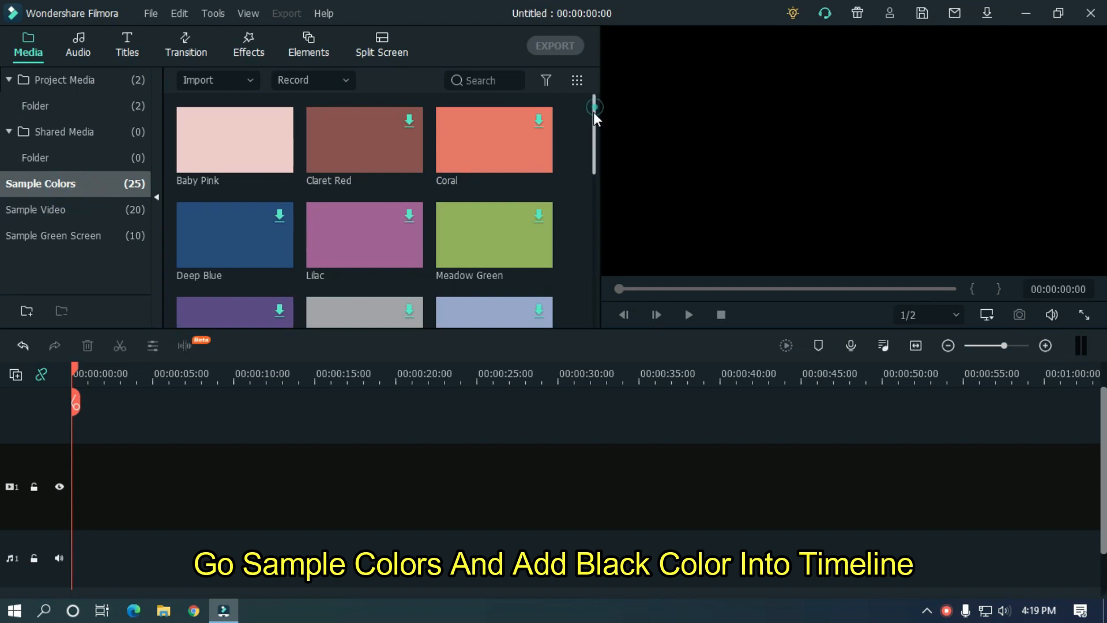
{"action": "scroll", "coordinate": [593, 115], "scroll_direction": "down", "scroll_amount": 3}
{"action": "left_click_drag", "start_coordinate": [367, 179], "coordinate": [241, 457]}
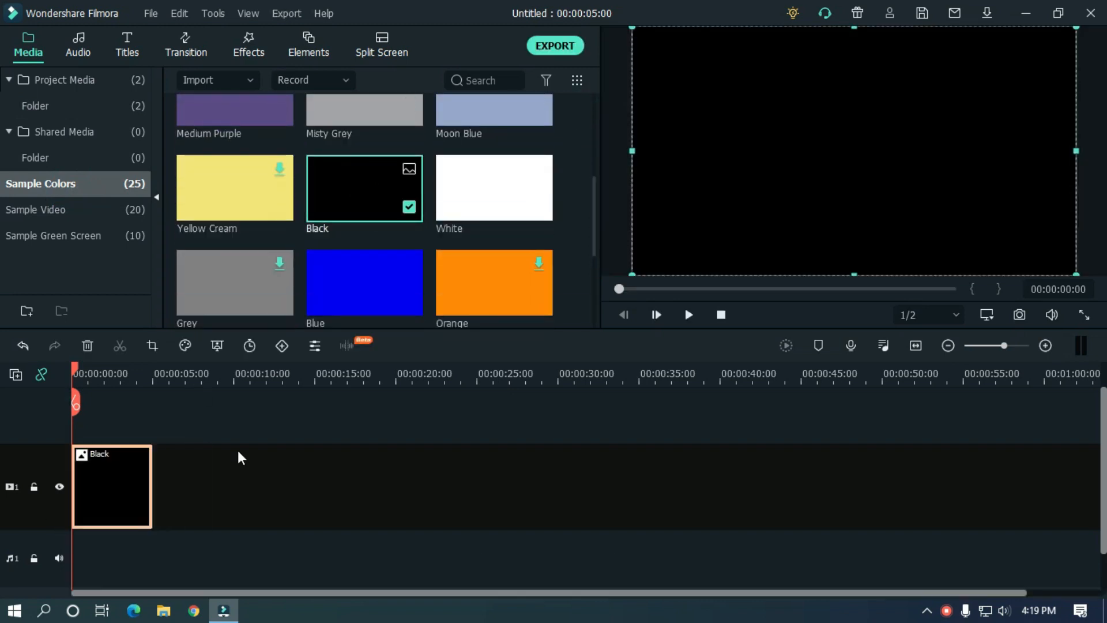
{"action": "left_click_drag", "start_coordinate": [151, 457], "coordinate": [594, 452]}
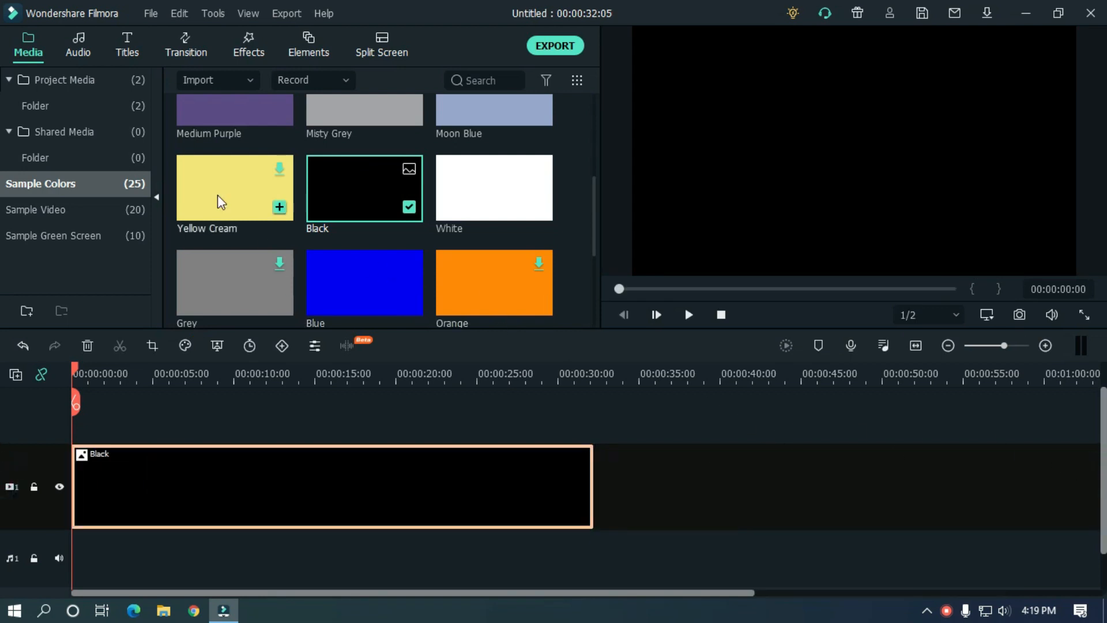
Place the first laptop video at the start of the track above the black clip, keeping the project settings of 1920 x 1080 25fps
{"action": "left_click", "coordinate": [94, 78]}
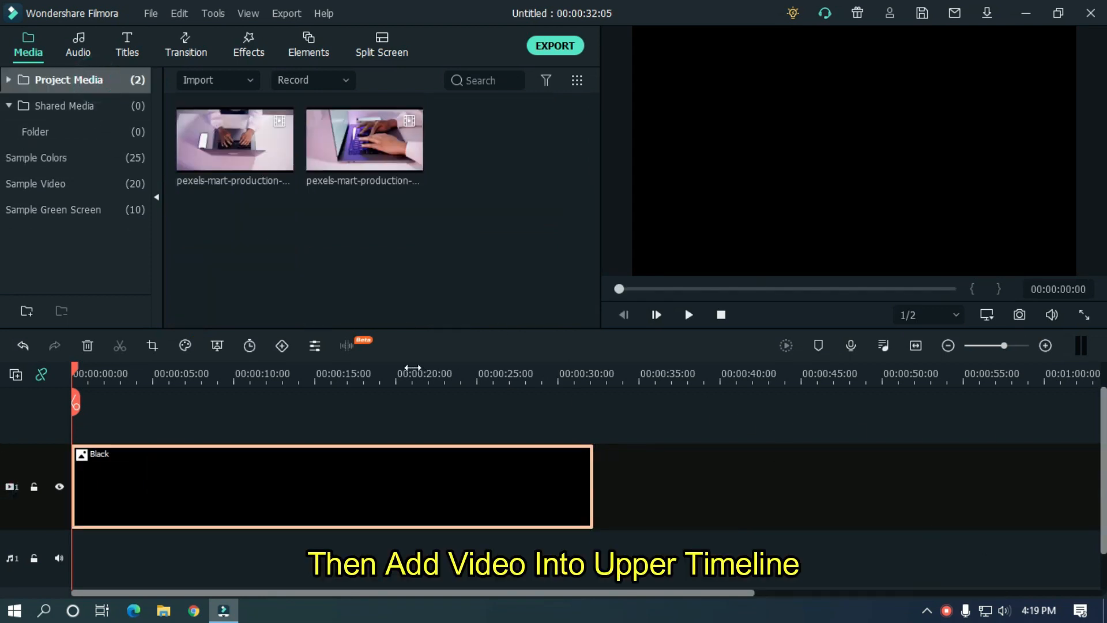
{"action": "left_click_drag", "start_coordinate": [412, 367], "coordinate": [942, 384]}
{"action": "left_click_drag", "start_coordinate": [1104, 544], "coordinate": [1104, 444]}
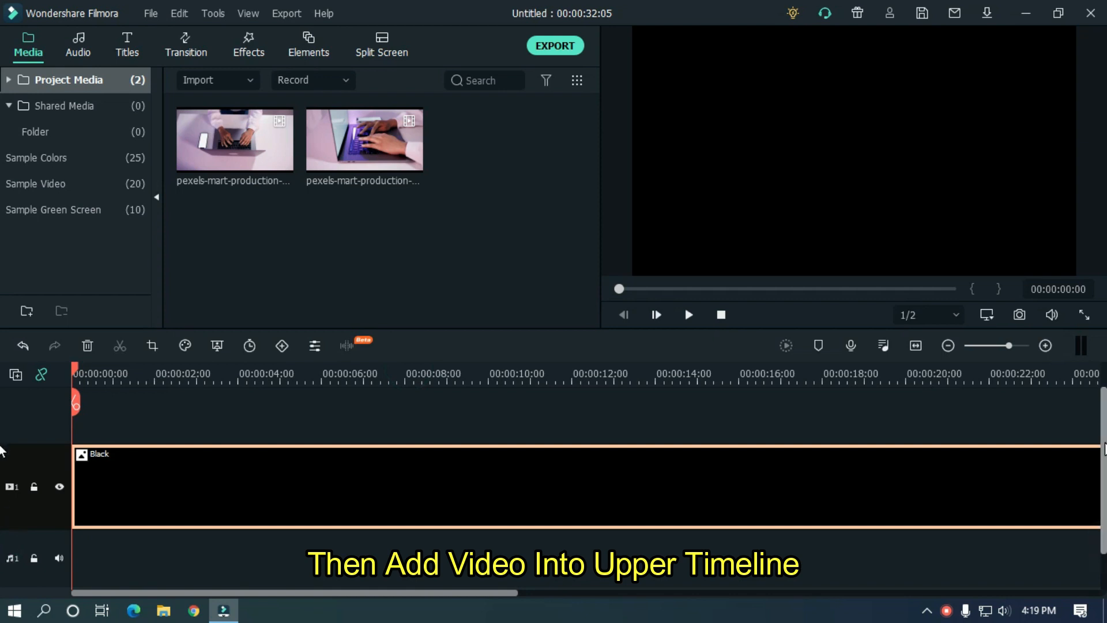
{"action": "left_click_drag", "start_coordinate": [259, 129], "coordinate": [85, 423]}
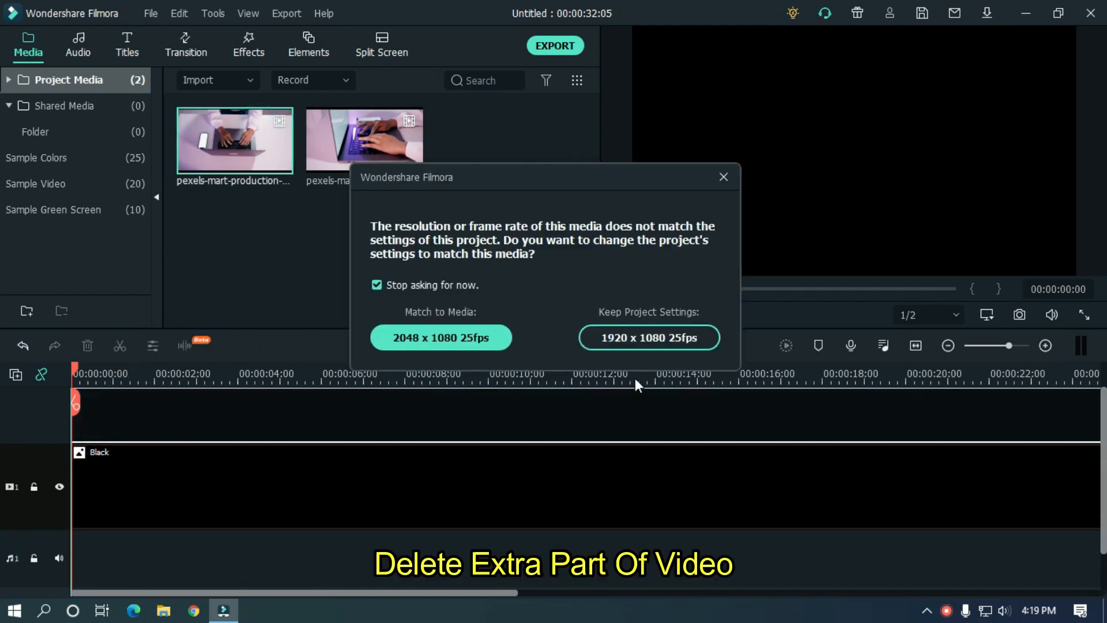
{"action": "left_click", "coordinate": [637, 339]}
Split the first video at 00:00:05:00, delete the part after the cut, and make the remaining clip fill the frame
{"action": "left_click_drag", "start_coordinate": [272, 372], "coordinate": [279, 369]}
{"action": "left_click", "coordinate": [283, 393]}
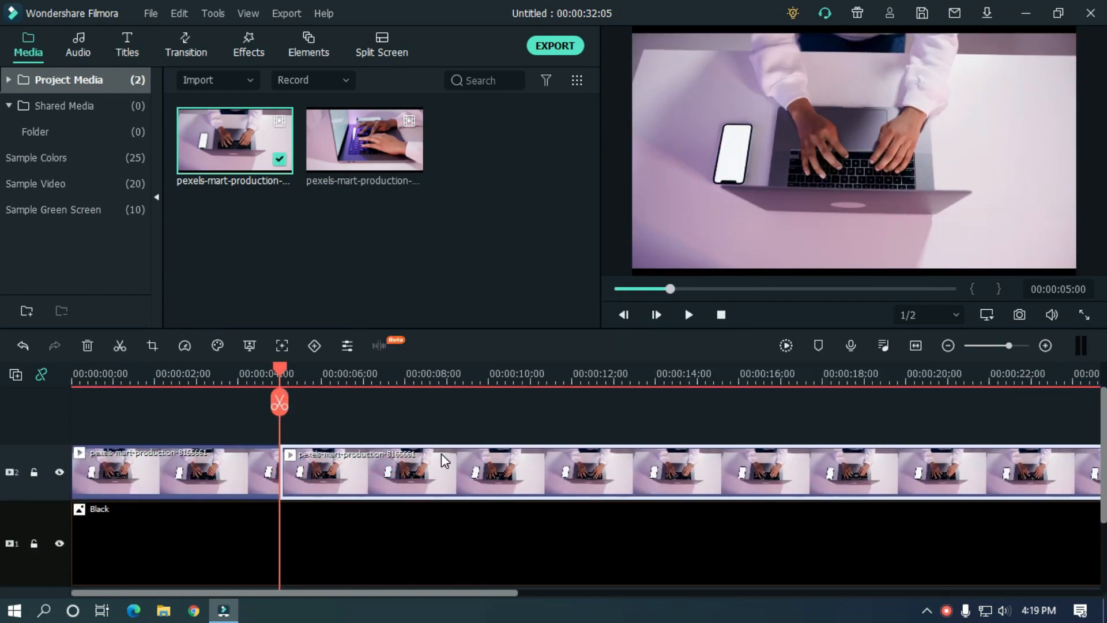
{"action": "left_click", "coordinate": [442, 455]}
{"action": "key", "text": "Delete"}
{"action": "left_click", "coordinate": [258, 474]}
{"action": "right_click", "coordinate": [211, 453]}
{"action": "left_click", "coordinate": [260, 257]}
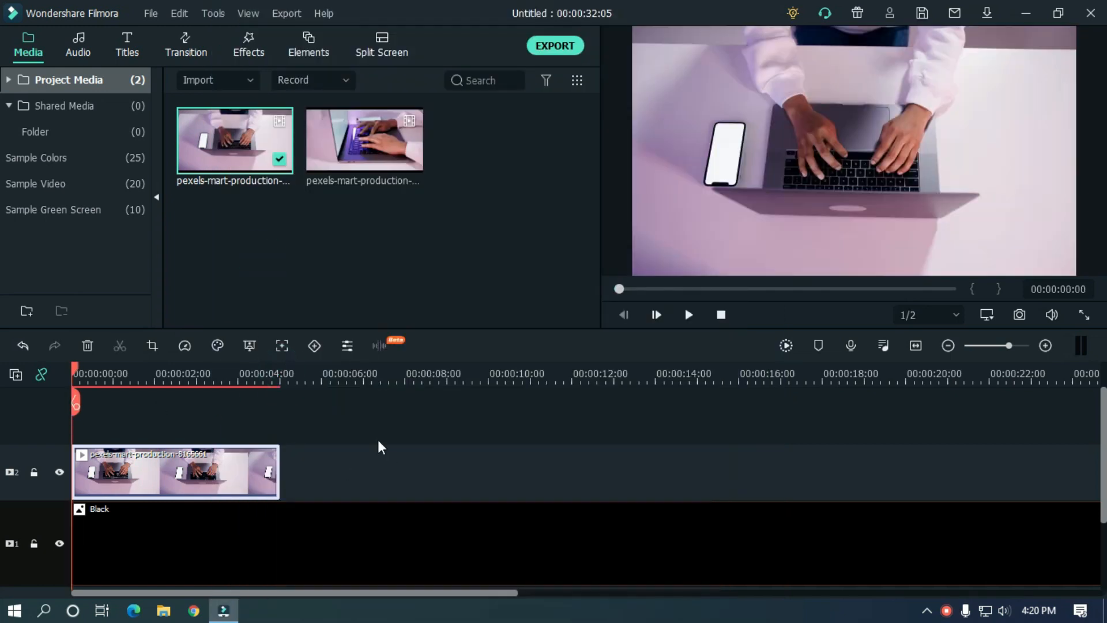
{"action": "left_click", "coordinate": [321, 415]}
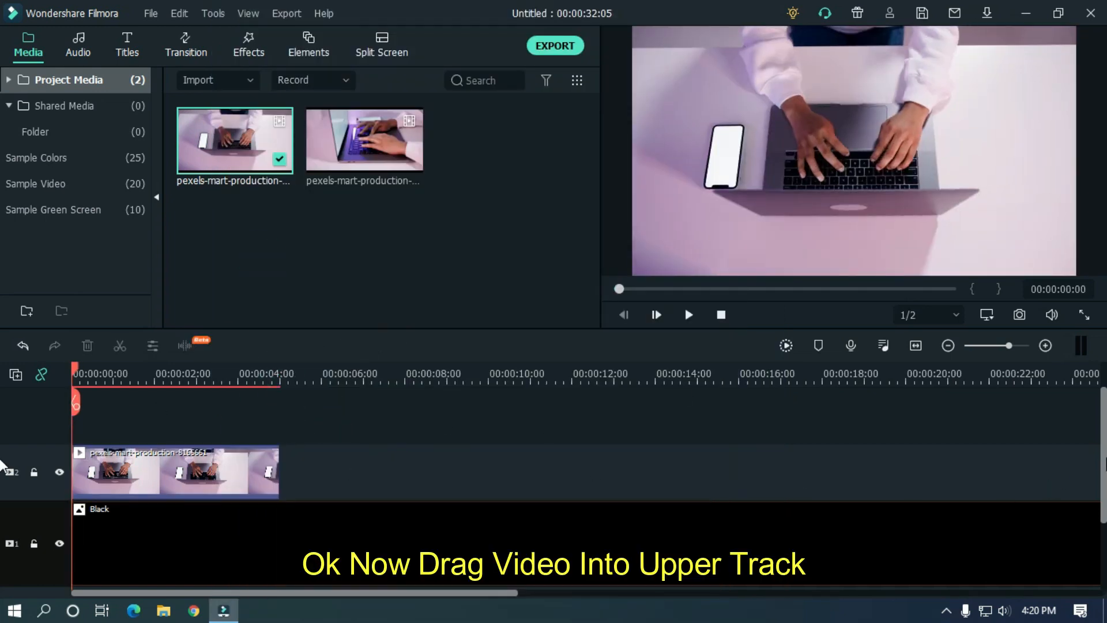
Move the first clip up one track and place the second video on the emptied track, starting where the first clip ends
{"action": "left_click_drag", "start_coordinate": [163, 472], "coordinate": [163, 420]}
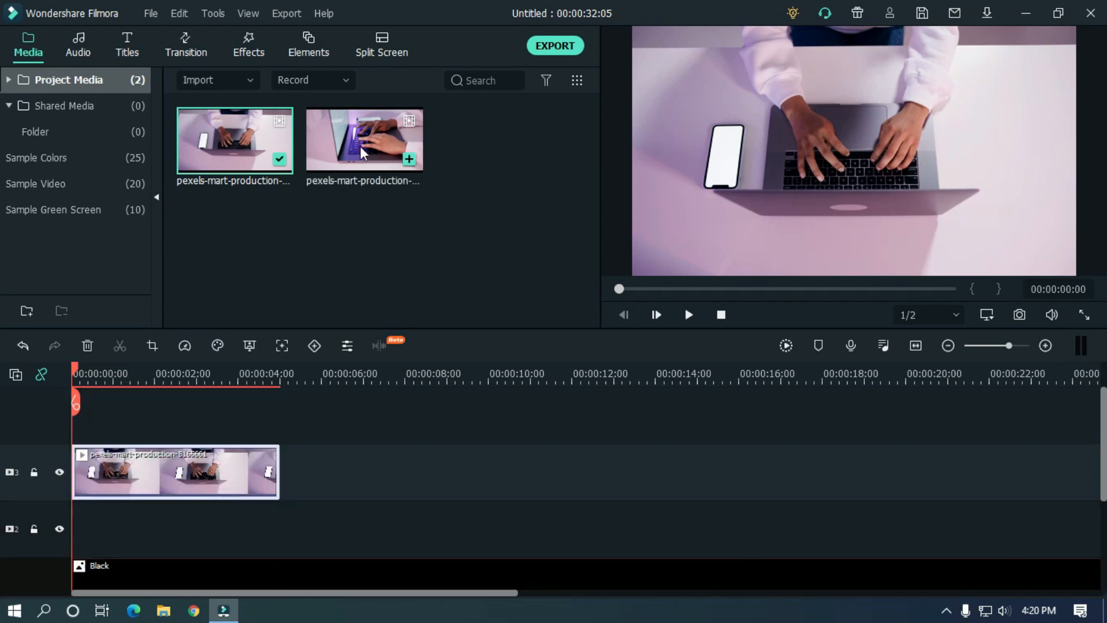
{"action": "left_click_drag", "start_coordinate": [360, 147], "coordinate": [293, 528]}
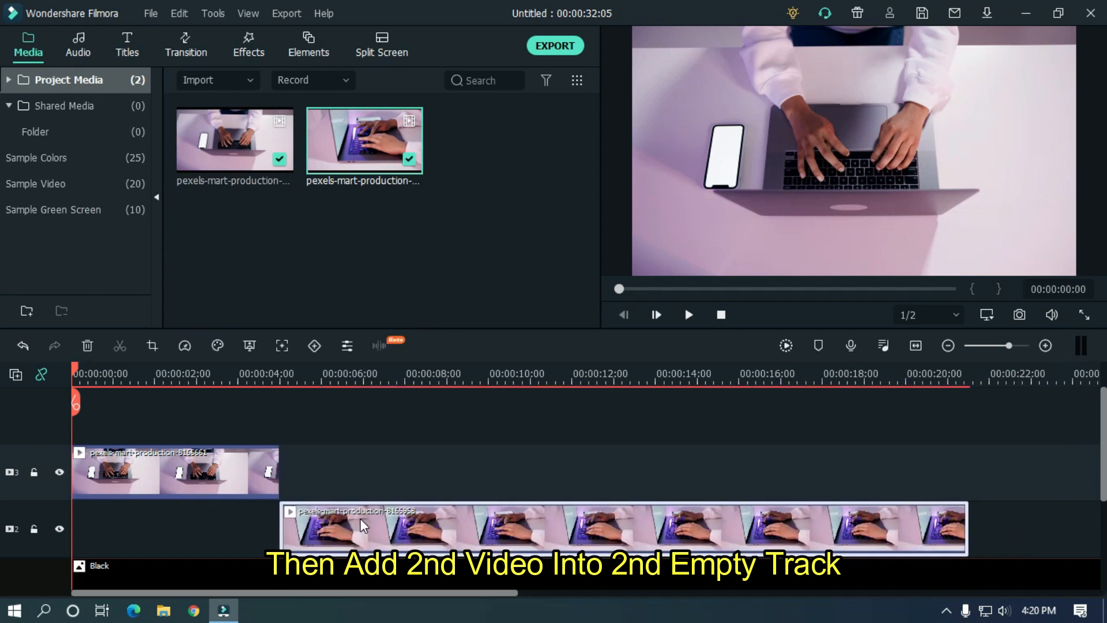
Split the second video at 00:00:10:00, delete the part after the cut, and make the remaining clip fill the frame
{"action": "left_click_drag", "start_coordinate": [392, 372], "coordinate": [71, 370]}
{"action": "left_click", "coordinate": [489, 402]}
{"action": "left_click", "coordinate": [573, 507]}
{"action": "key", "text": "Delete"}
{"action": "right_click", "coordinate": [428, 512]}
{"action": "left_click", "coordinate": [488, 260]}
{"action": "left_click_drag", "start_coordinate": [301, 370], "coordinate": [508, 364]}
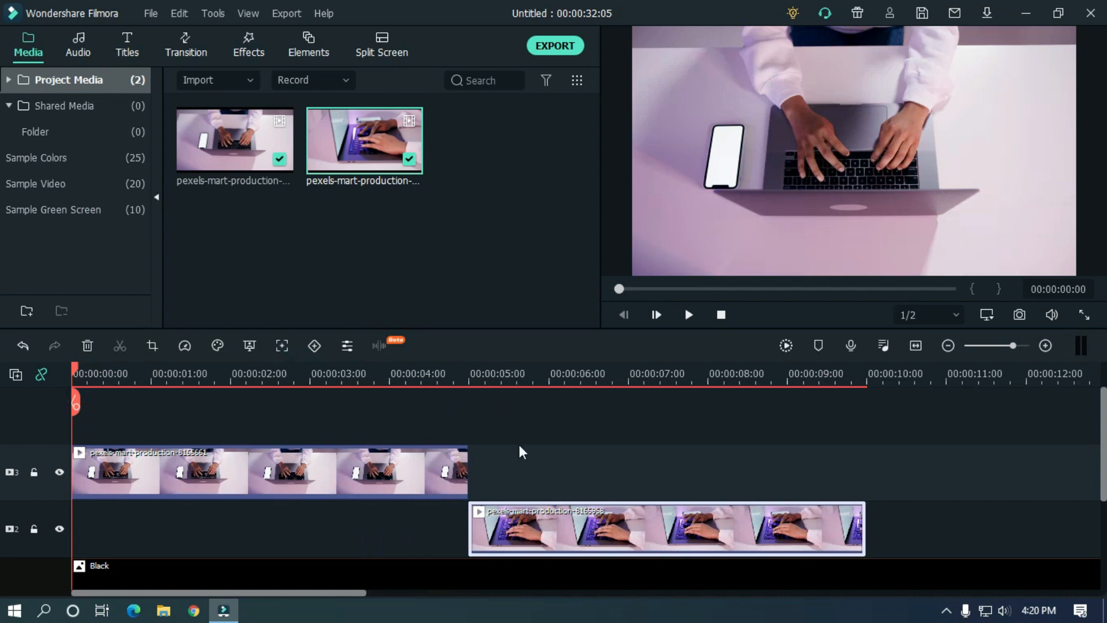
{"action": "left_click_drag", "start_coordinate": [401, 403], "coordinate": [901, 523]}
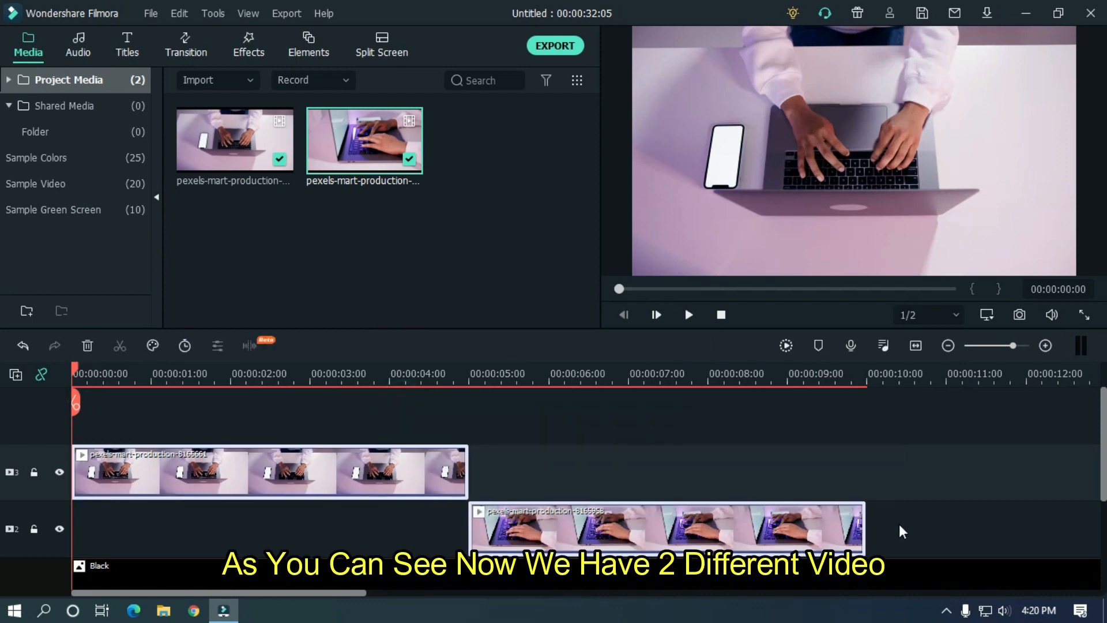
{"action": "left_click_drag", "start_coordinate": [423, 407], "coordinate": [928, 529]}
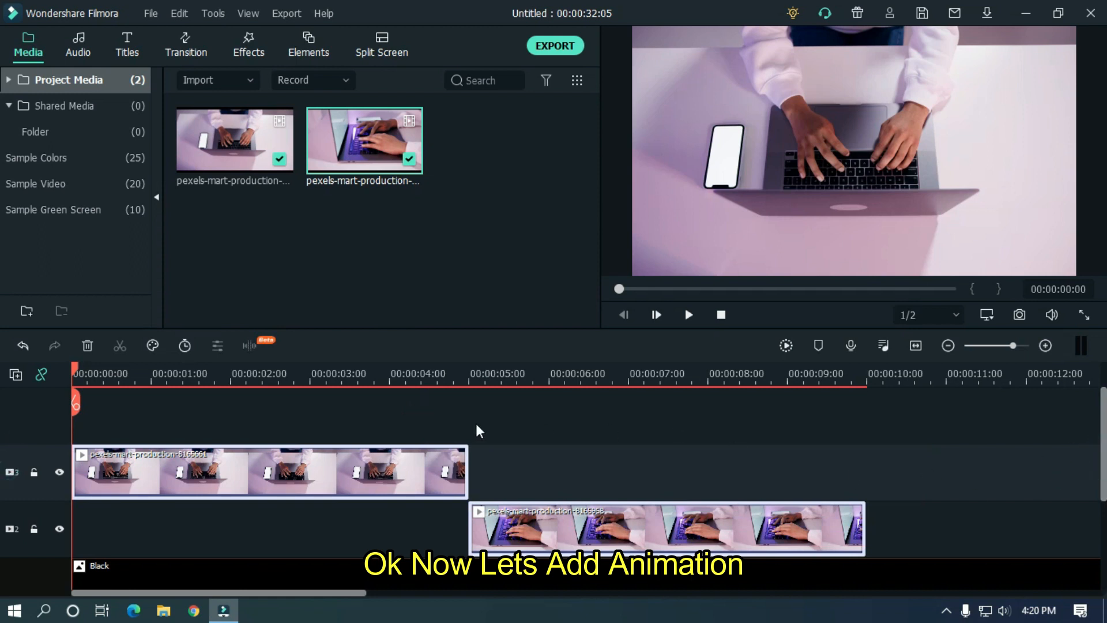
Select the first clip and set the playhead to 00:00:04:15, ten frames before the clip's end
{"action": "left_click", "coordinate": [411, 380]}
{"action": "scroll", "coordinate": [486, 369], "scroll_direction": "up", "scroll_amount": 5}
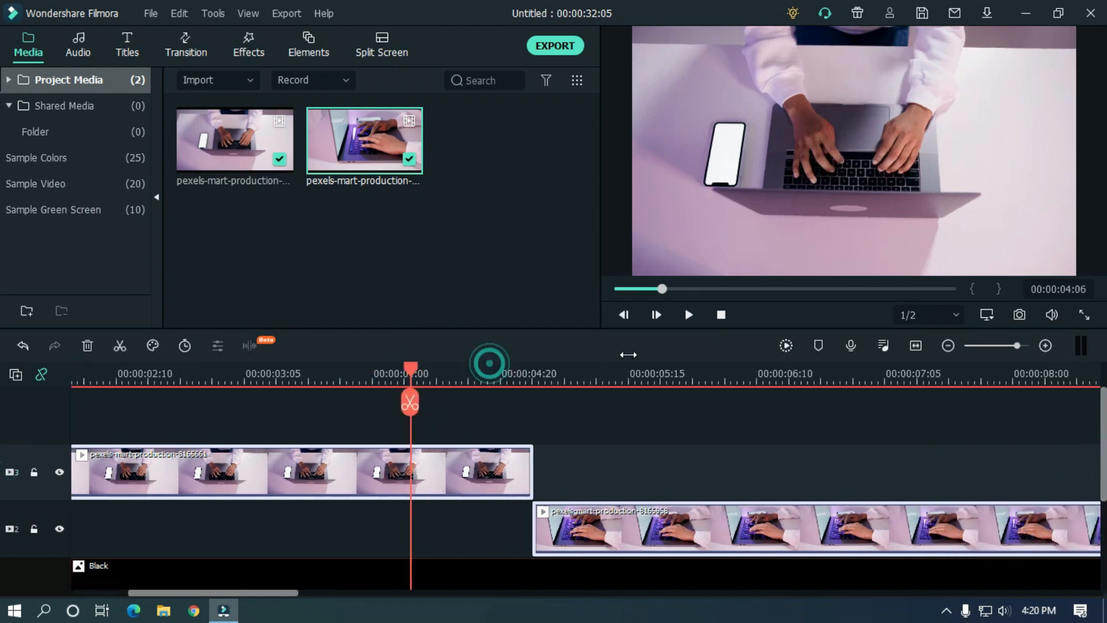
{"action": "left_click_drag", "start_coordinate": [218, 593], "coordinate": [235, 592]}
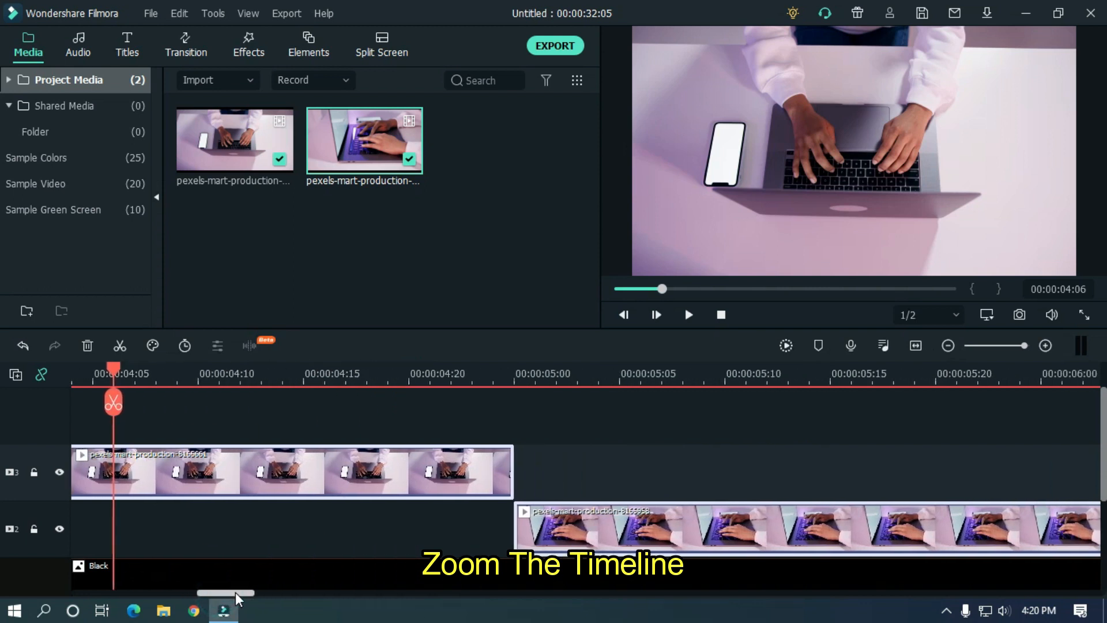
{"action": "left_click", "coordinate": [454, 373]}
{"action": "scroll", "coordinate": [548, 371], "scroll_direction": "up", "scroll_amount": 1}
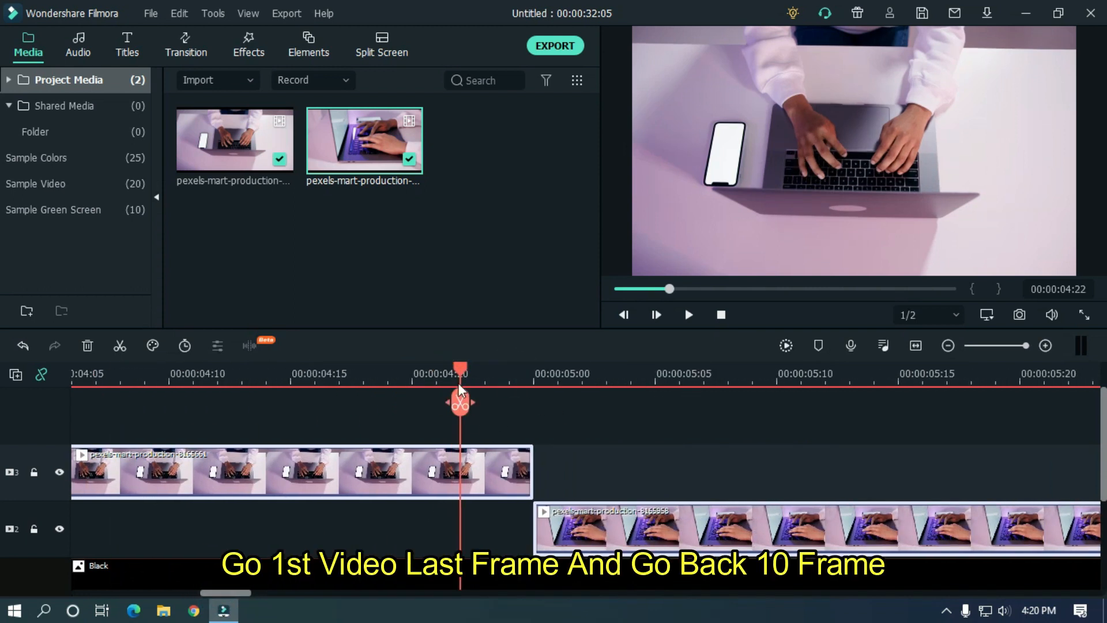
{"action": "left_click_drag", "start_coordinate": [455, 376], "coordinate": [540, 376]}
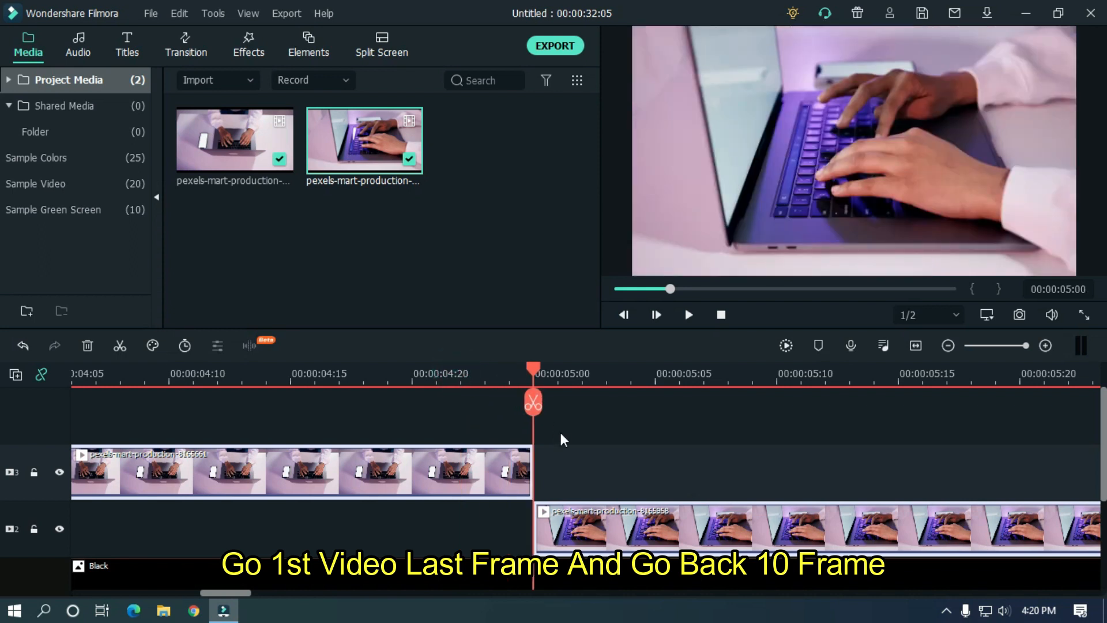
{"action": "left_click", "coordinate": [567, 451]}
{"action": "left_click", "coordinate": [489, 454]}
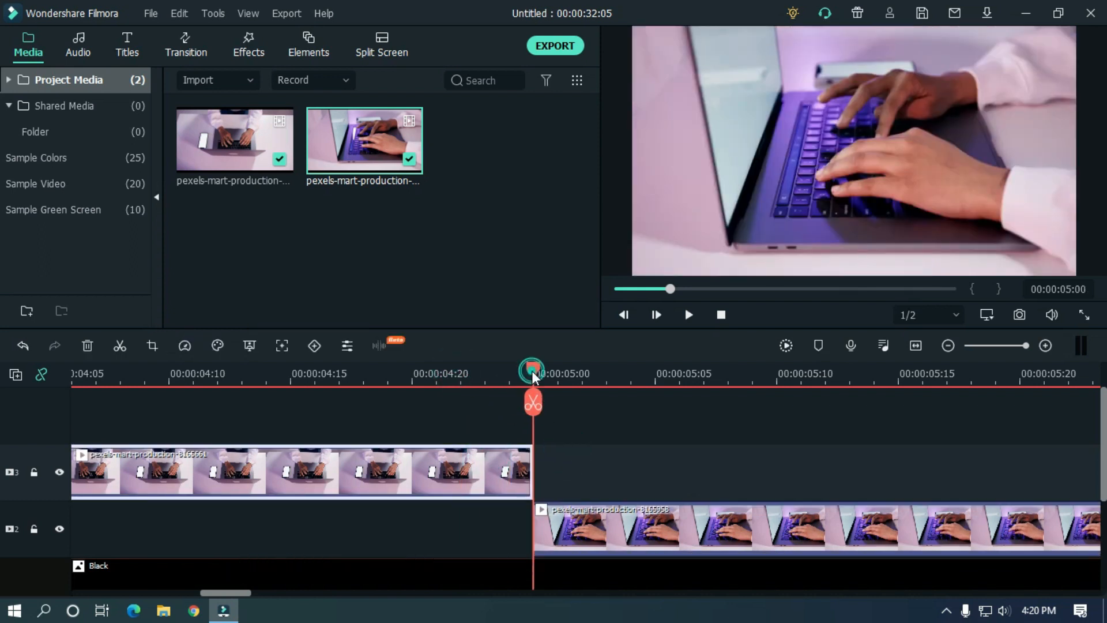
{"action": "left_click_drag", "start_coordinate": [531, 371], "coordinate": [418, 371]}
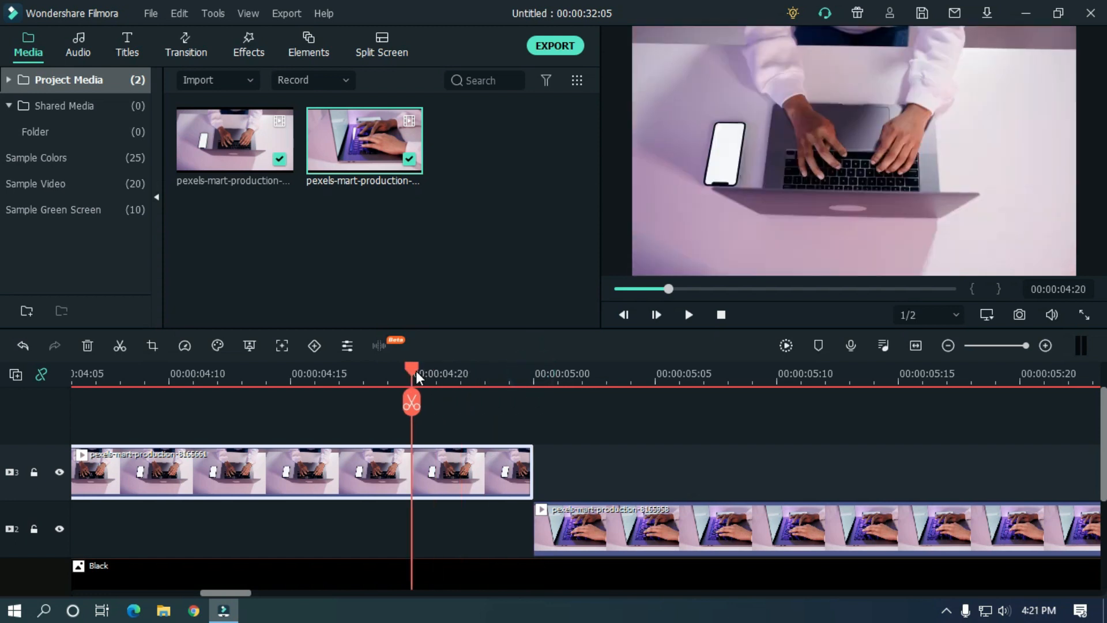
{"action": "left_click_drag", "start_coordinate": [415, 371], "coordinate": [295, 371]}
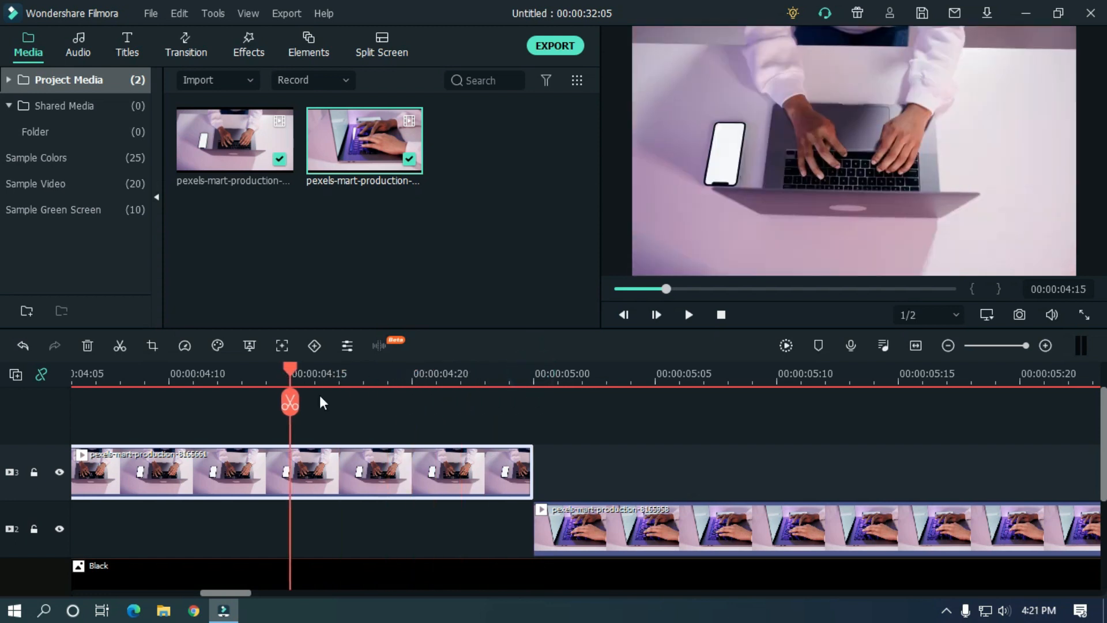
Open the first clip's custom animation settings and add a keyframe at the playhead with the default transform values
{"action": "double_click", "coordinate": [348, 468]}
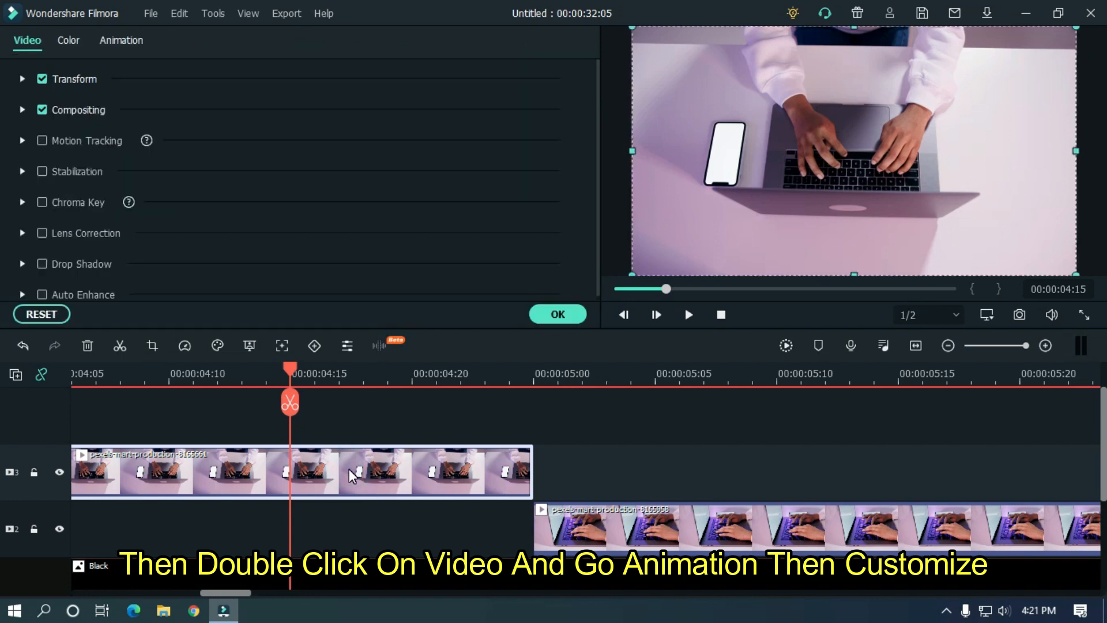
{"action": "left_click", "coordinate": [115, 45]}
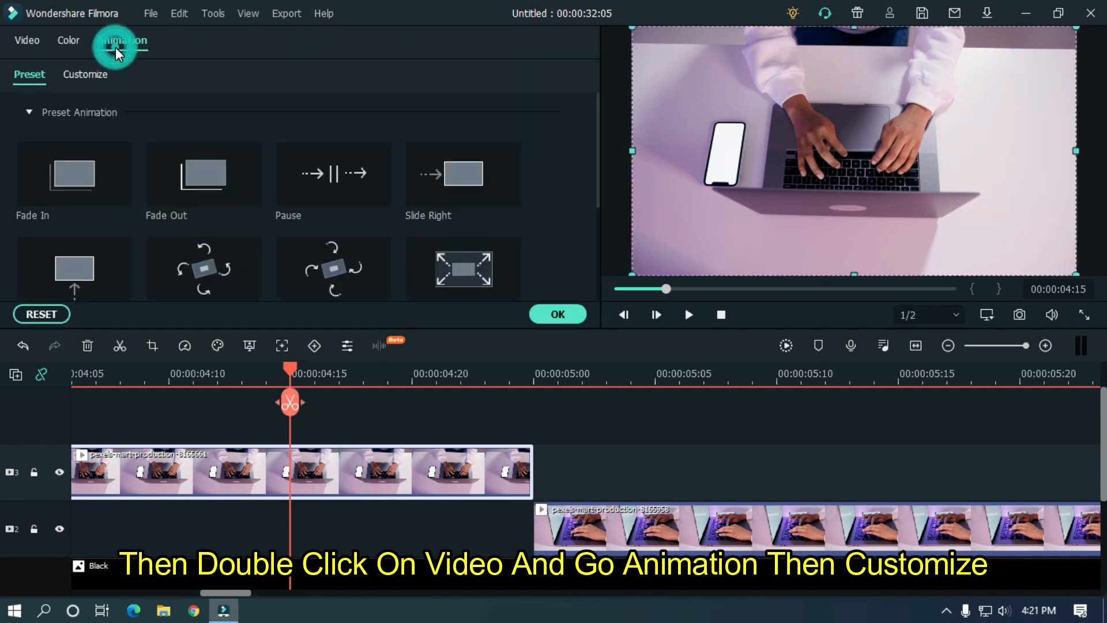
{"action": "left_click", "coordinate": [87, 74]}
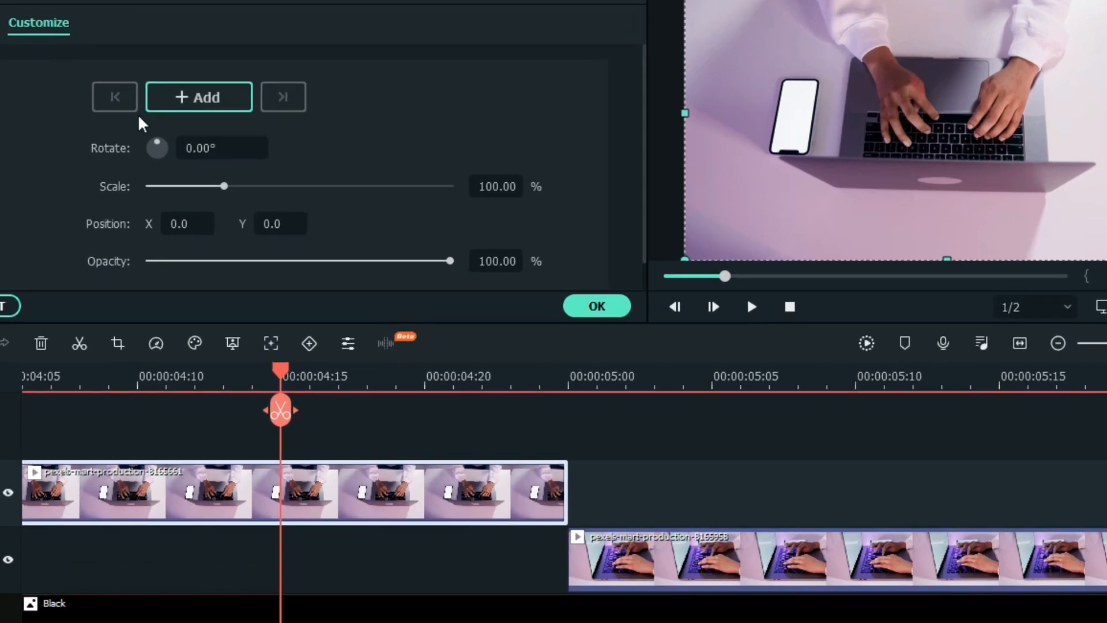
{"action": "left_click", "coordinate": [207, 99]}
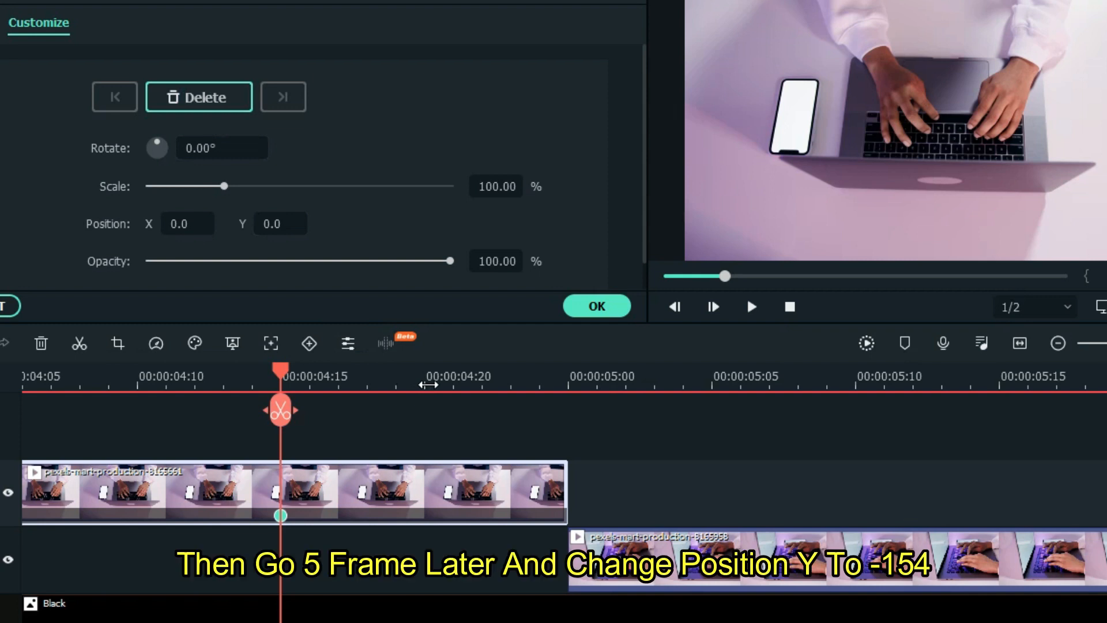
Keyframe the first clip's Position Y to -154 at 00:00:04:20 and reset it to 0 at the clip's end at 00:00:05:00
{"action": "left_click", "coordinate": [424, 381]}
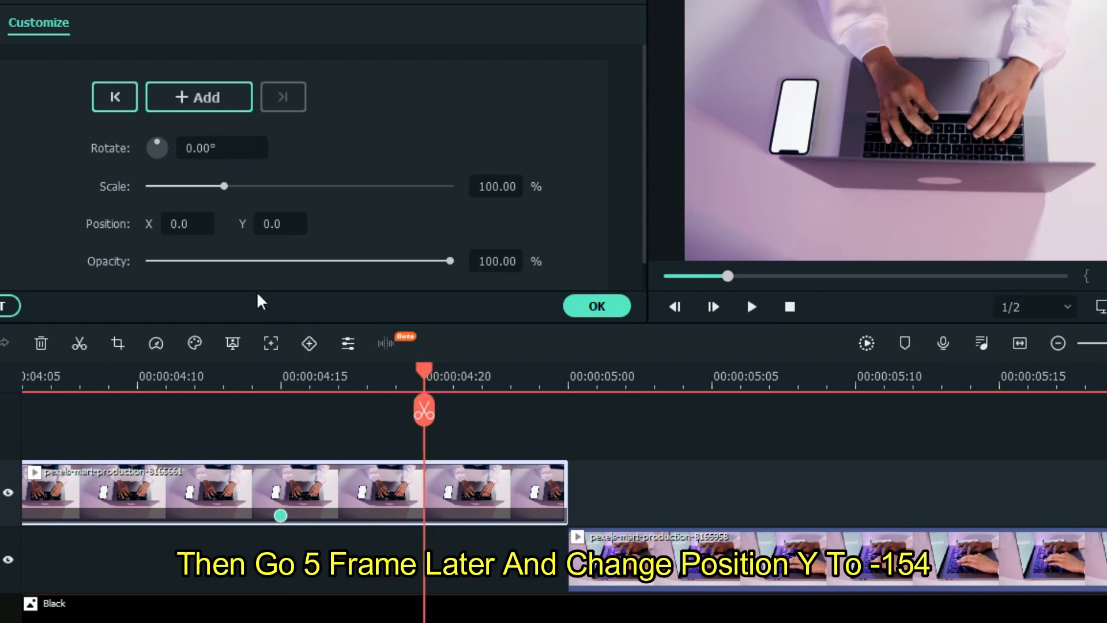
{"action": "left_click", "coordinate": [265, 224]}
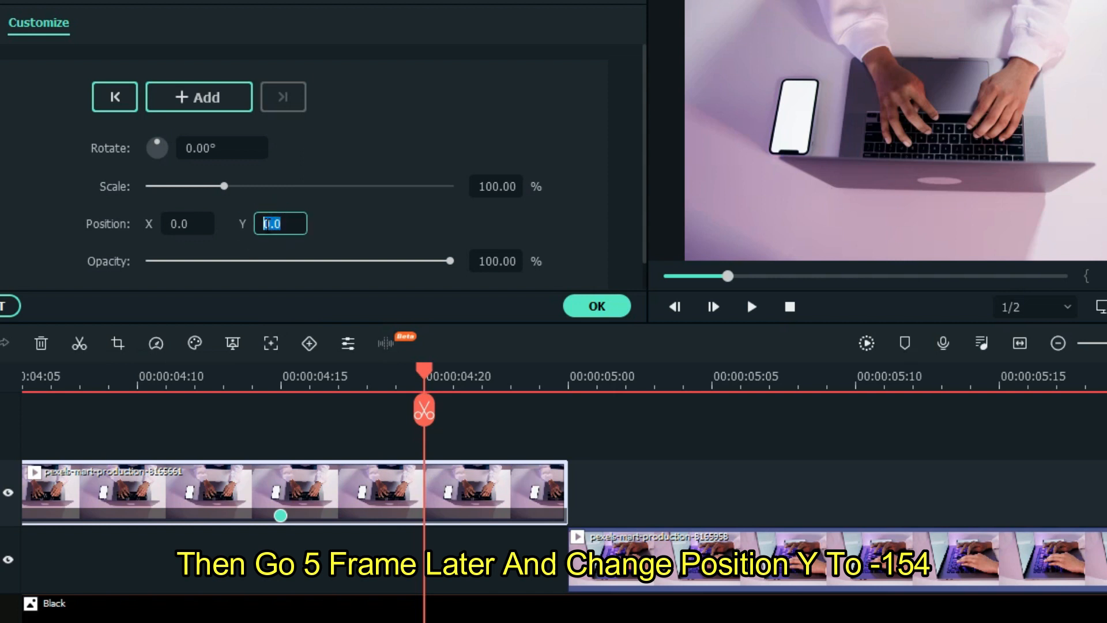
{"action": "type", "text": "-154"}
{"action": "key", "text": "Return"}
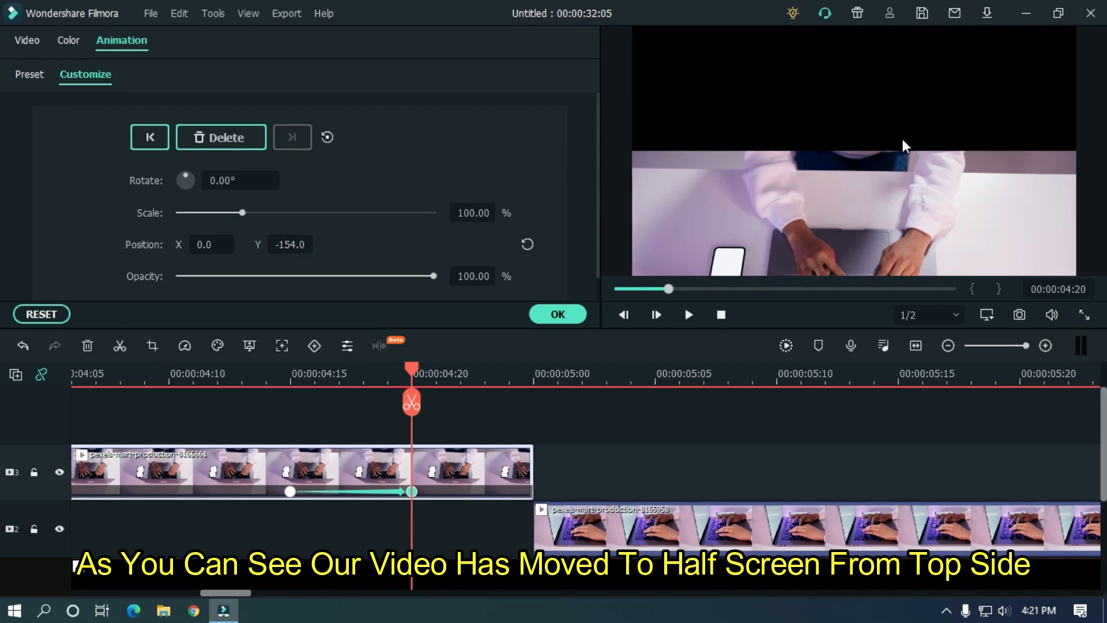
{"action": "left_click", "coordinate": [895, 199]}
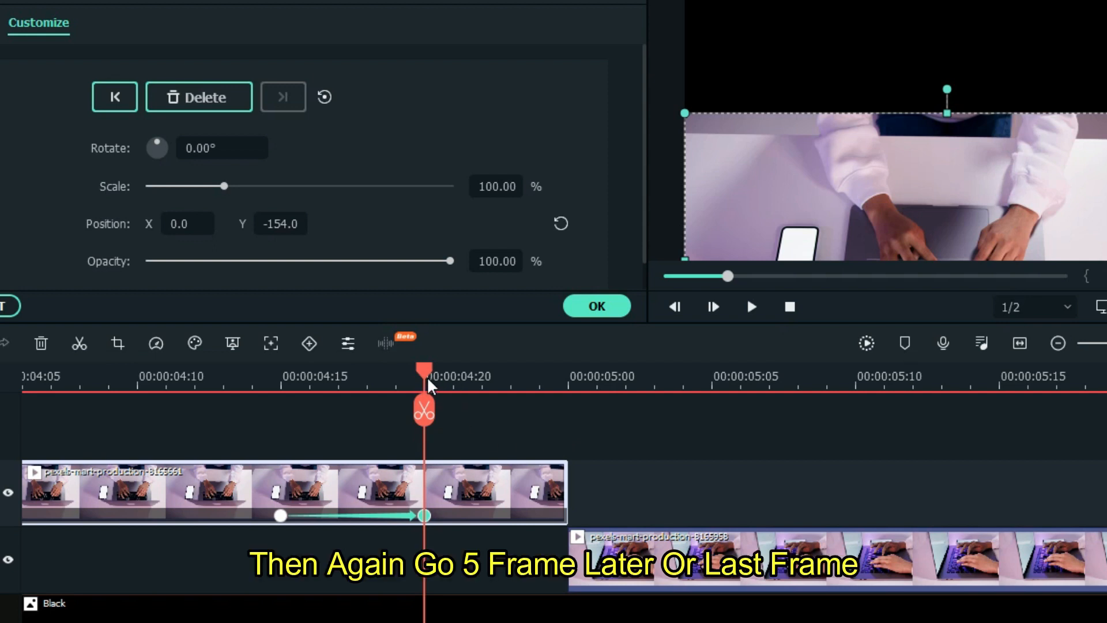
{"action": "left_click_drag", "start_coordinate": [427, 376], "coordinate": [572, 378]}
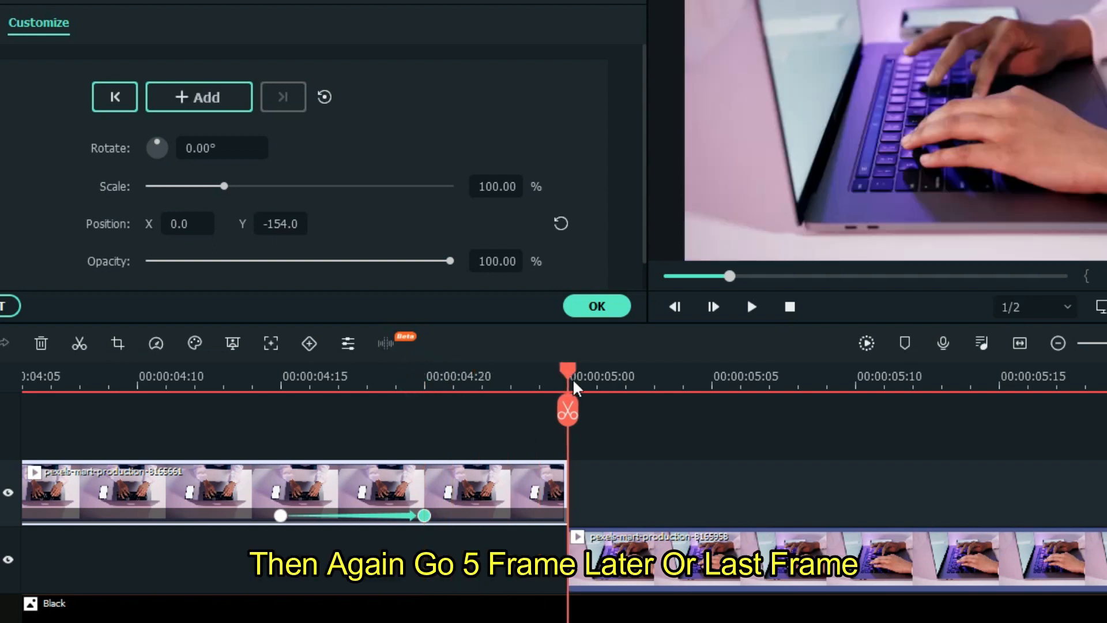
{"action": "left_click", "coordinate": [560, 223]}
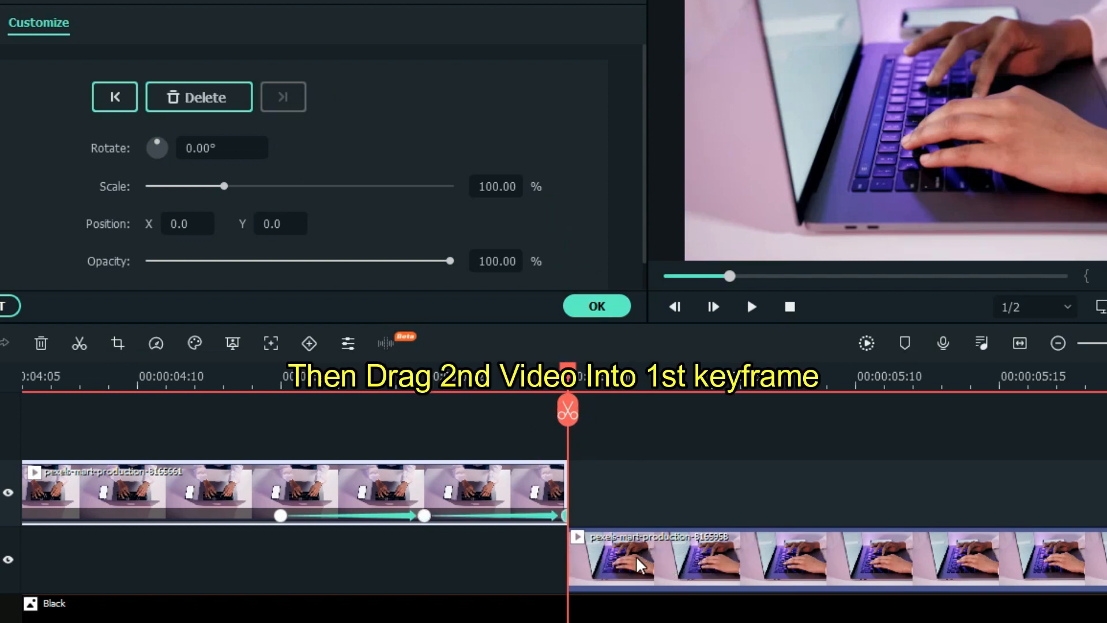
Move the second clip earlier on its track so it starts at the first clip's first keyframe
{"action": "left_click_drag", "start_coordinate": [717, 571], "coordinate": [420, 582]}
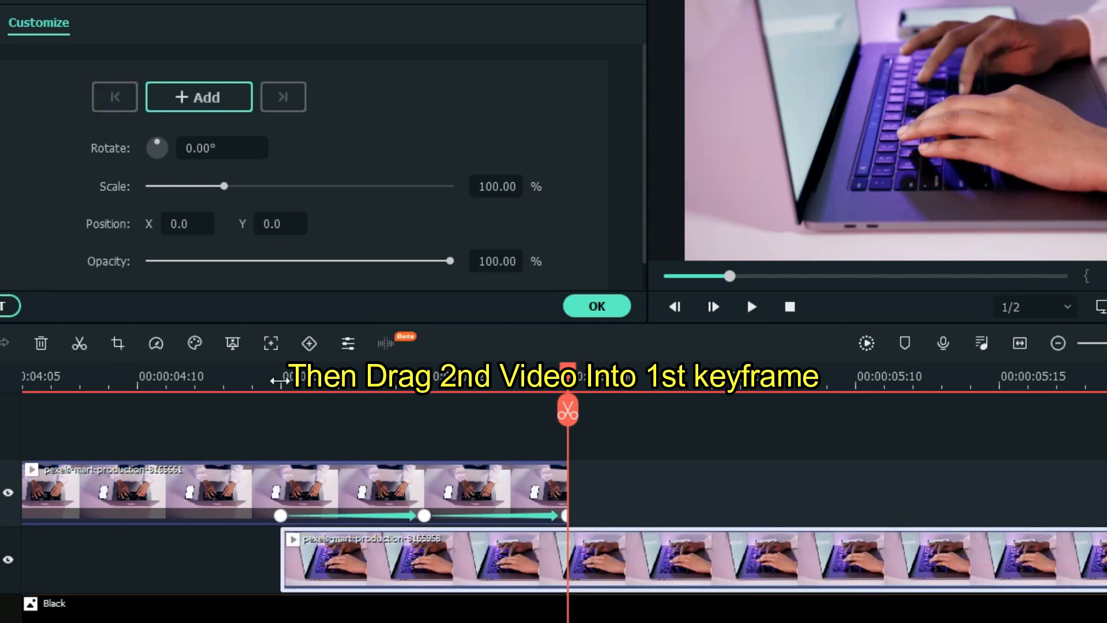
Select the second clip and add a keyframe with the default transform values at its start, 00:00:04:15
{"action": "left_click", "coordinate": [282, 373]}
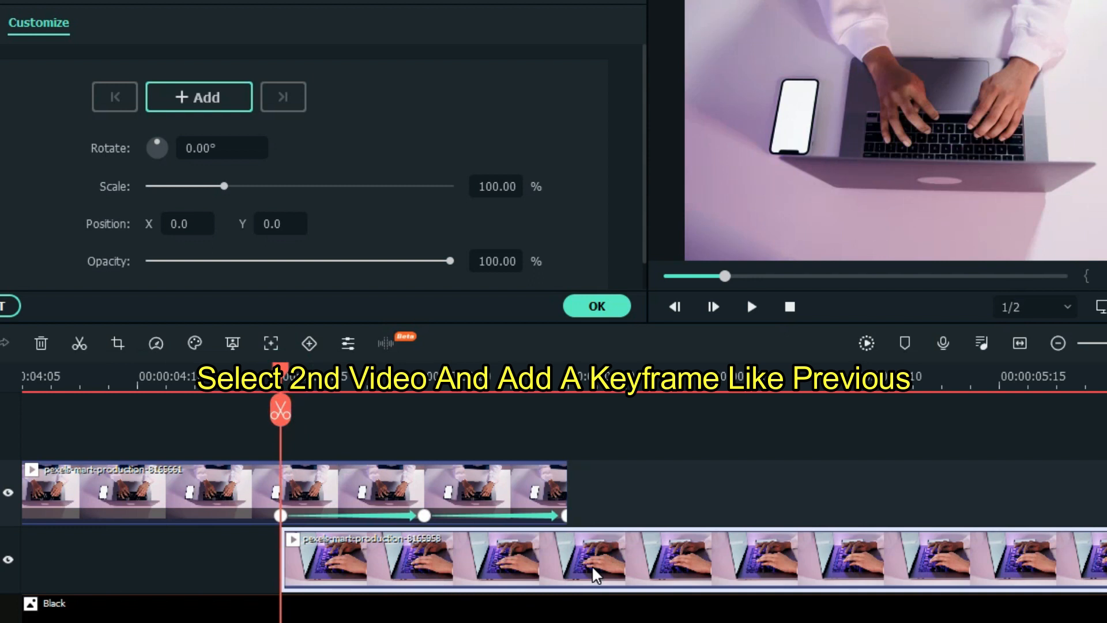
{"action": "left_click", "coordinate": [630, 501]}
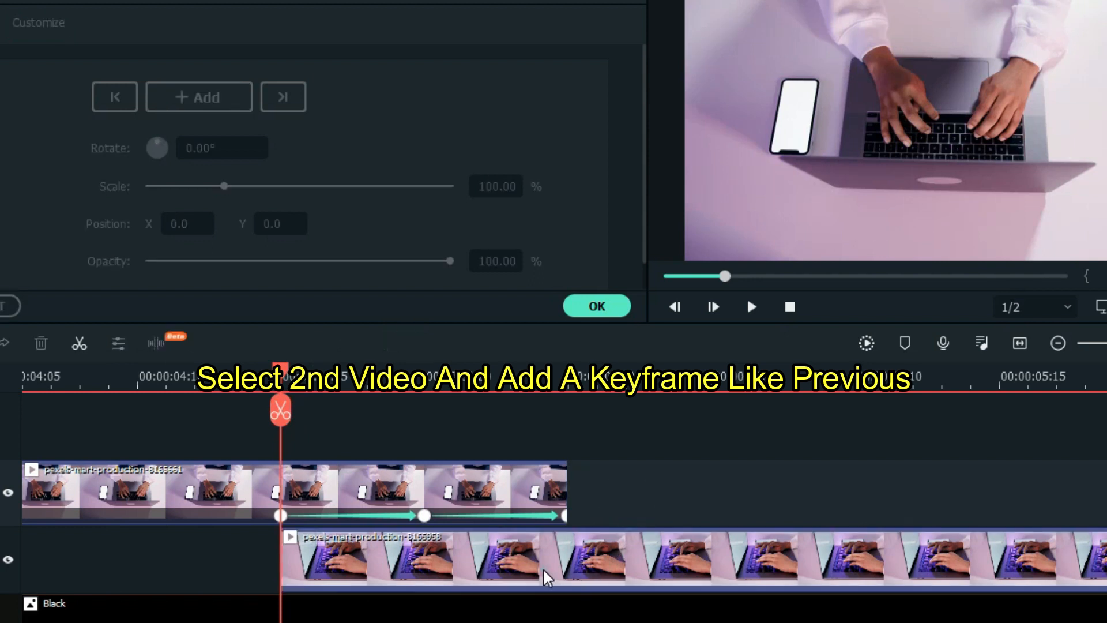
{"action": "left_click", "coordinate": [544, 569]}
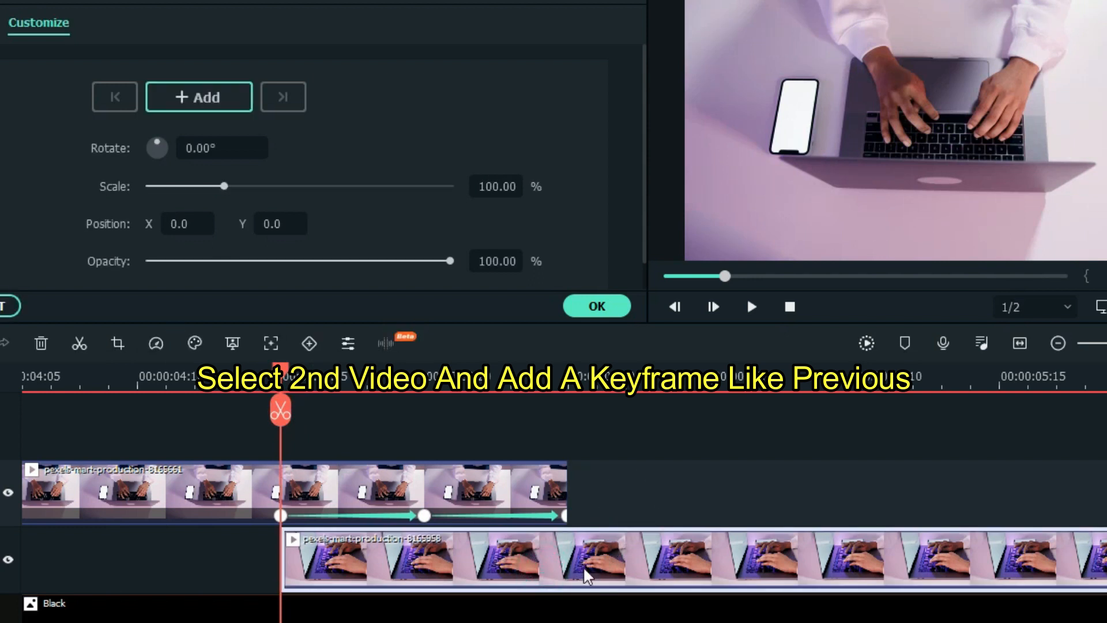
{"action": "left_click", "coordinate": [218, 105]}
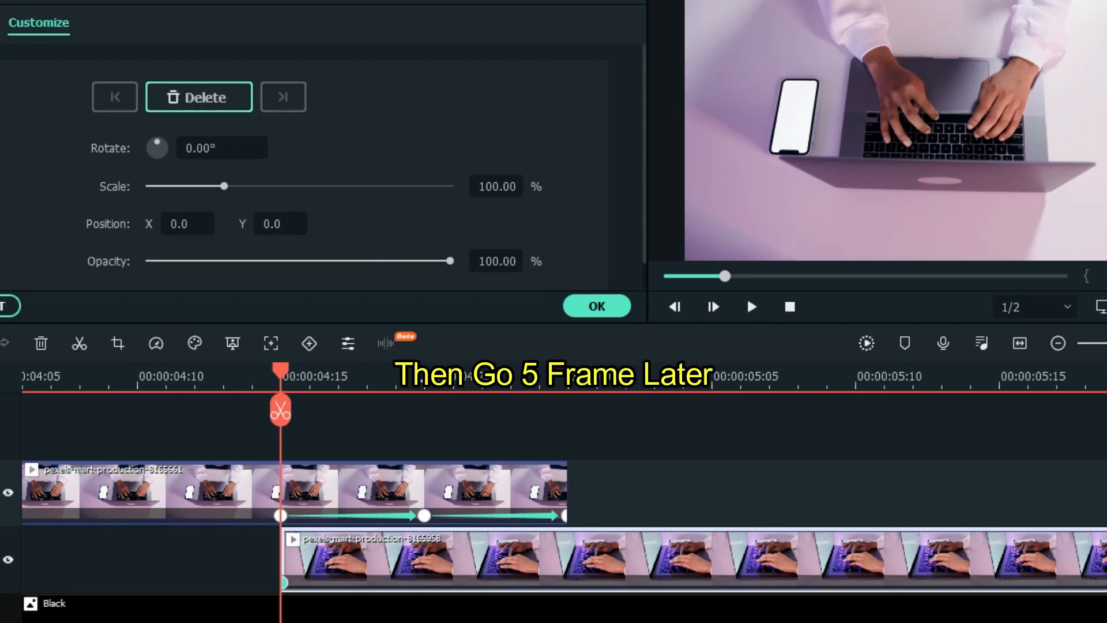
Keyframe the second clip's Position Y to 154 five frames after its first keyframe, at 00:00:04:20
{"action": "key", "text": "Right"}
{"action": "key", "text": "Right"}
{"action": "key", "text": "Right"}
{"action": "key", "text": "Right"}
{"action": "key", "text": "Right"}
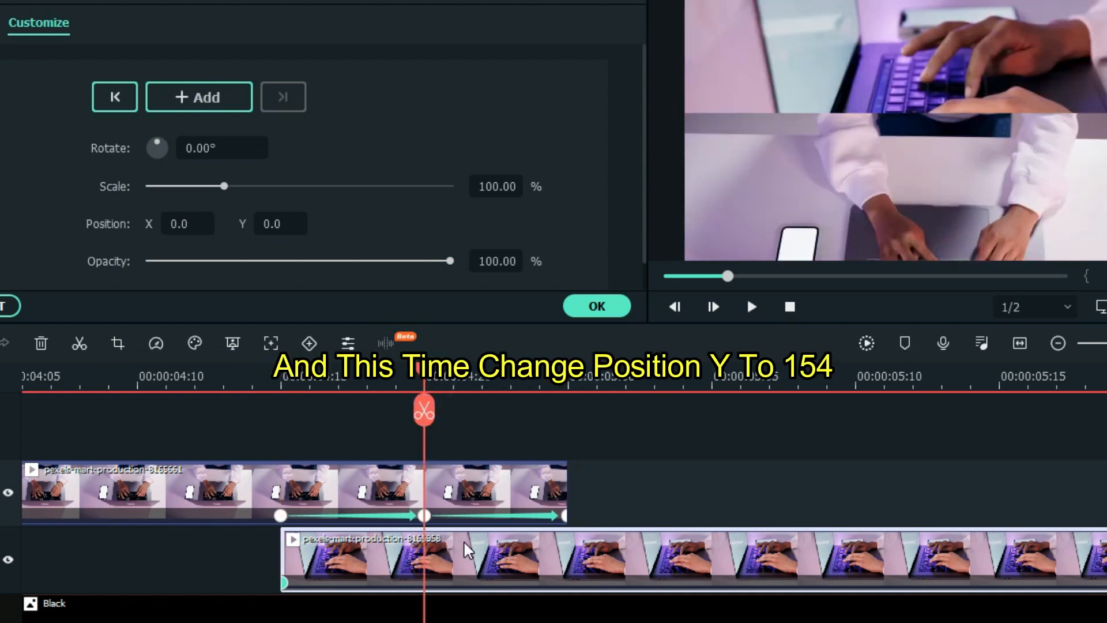
{"action": "left_click", "coordinate": [283, 225]}
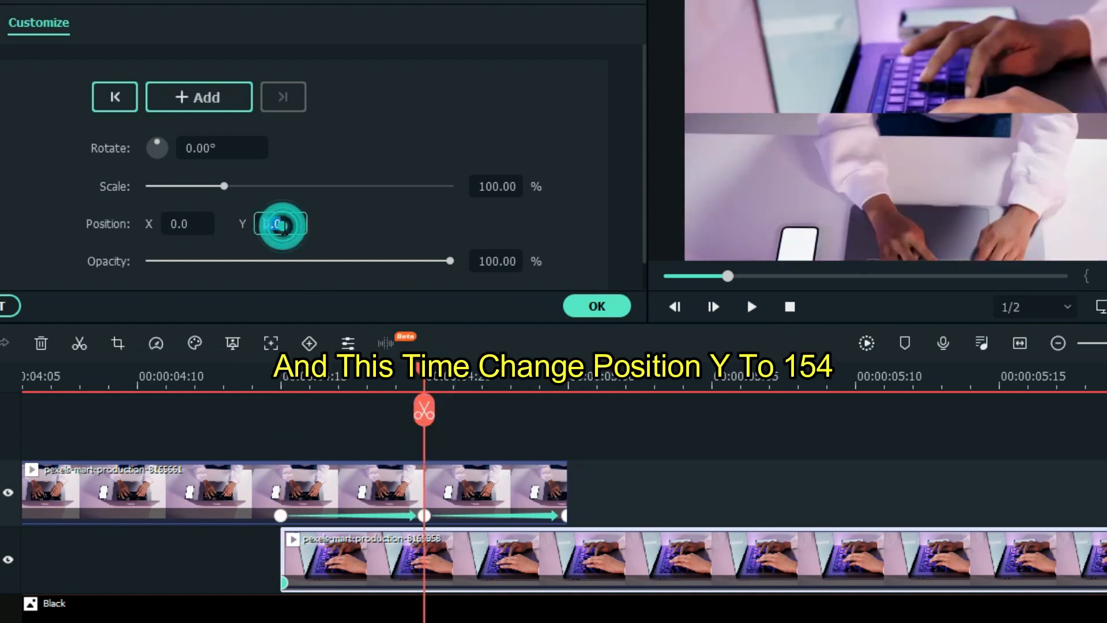
{"action": "type", "text": "154"}
{"action": "key", "text": "Return"}
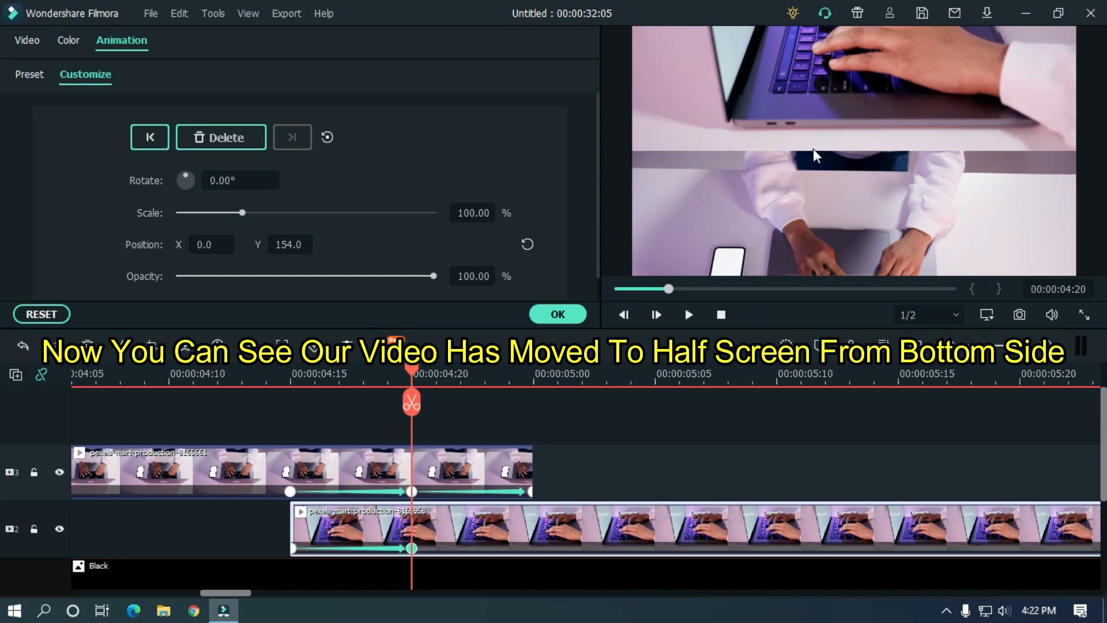
{"action": "left_click", "coordinate": [794, 109]}
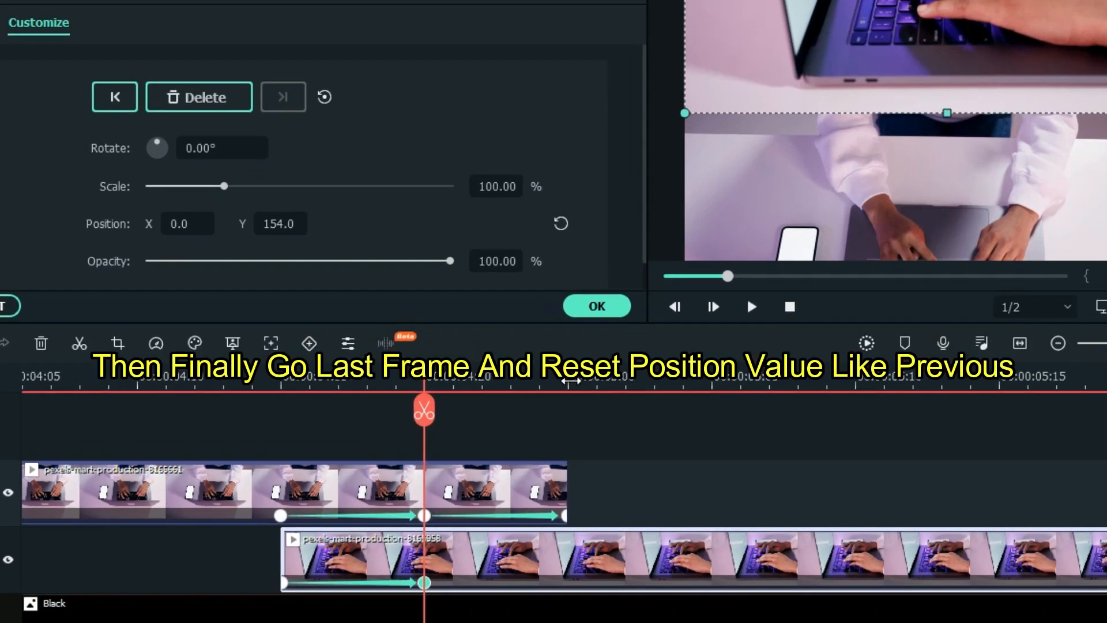
Reset the second clip's position to 0 at 00:00:05:00, where the first clip ends, and deselect the clip
{"action": "left_click", "coordinate": [569, 380]}
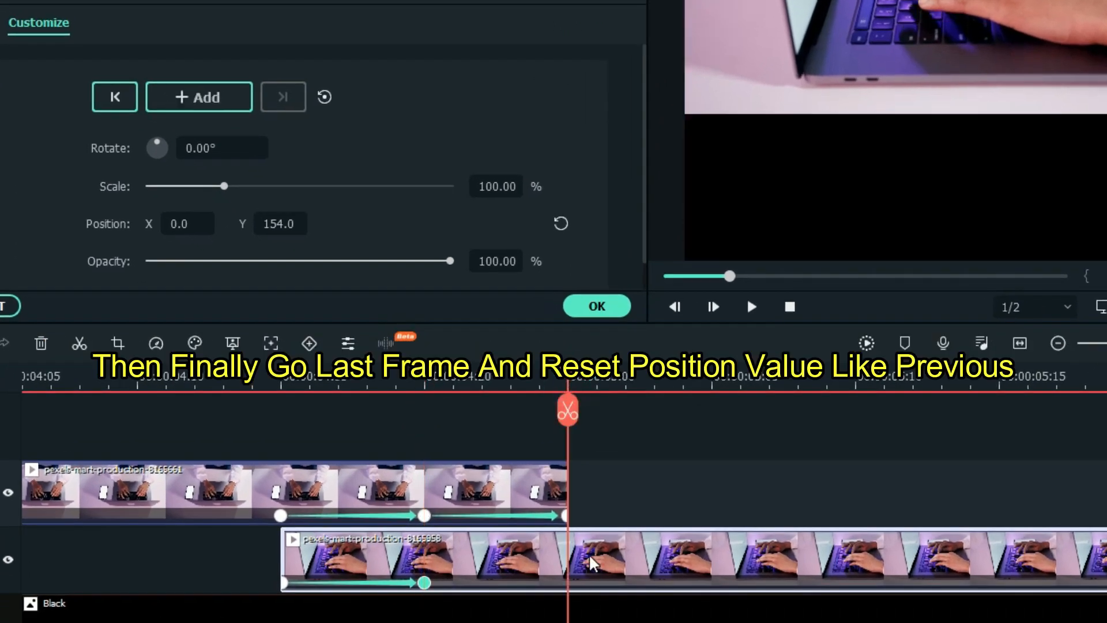
{"action": "left_click", "coordinate": [560, 223]}
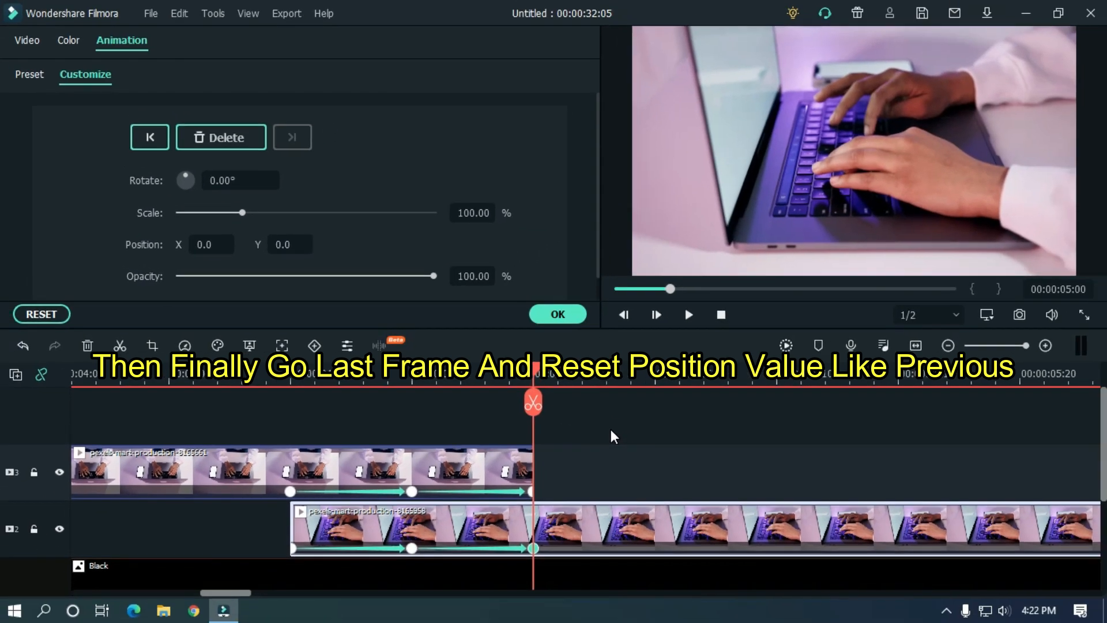
{"action": "left_click", "coordinate": [647, 439]}
Play back the section around the overlapping clips several times to check the vertical transition
{"action": "scroll", "coordinate": [606, 378], "scroll_direction": "down", "scroll_amount": 2}
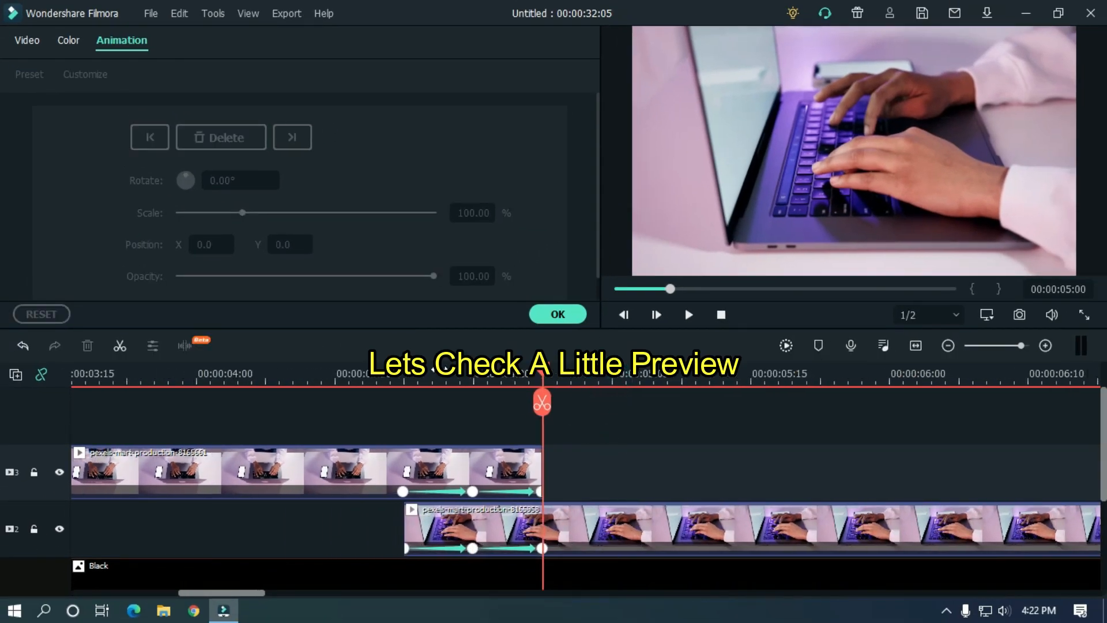
{"action": "left_click", "coordinate": [280, 372]}
{"action": "key", "text": "space"}
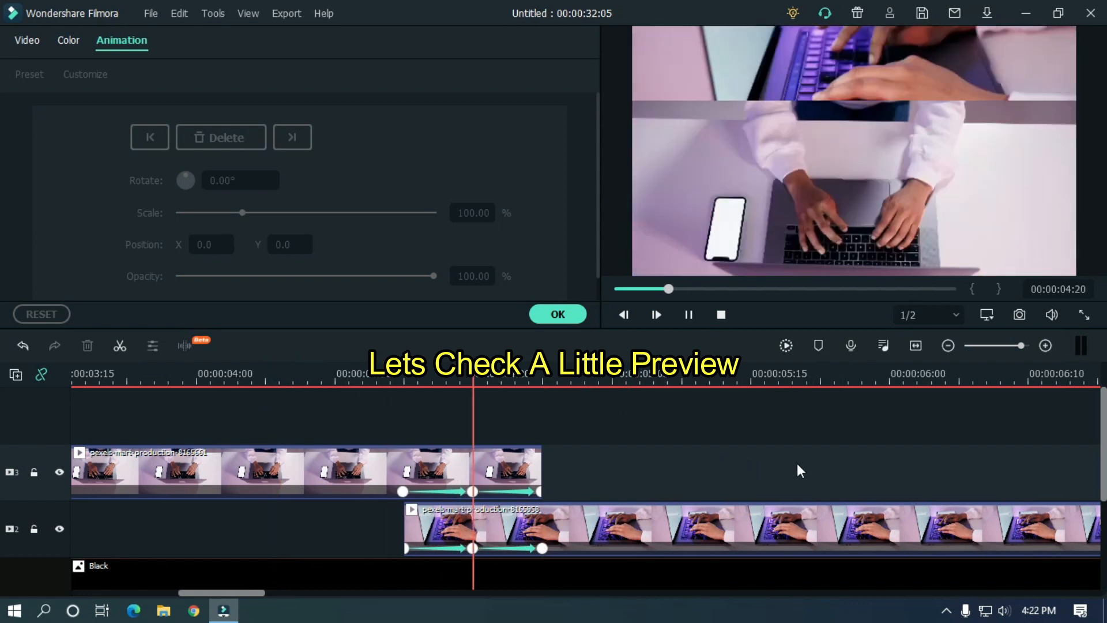
{"action": "key", "text": "space"}
{"action": "left_click", "coordinate": [336, 374]}
{"action": "key", "text": "space"}
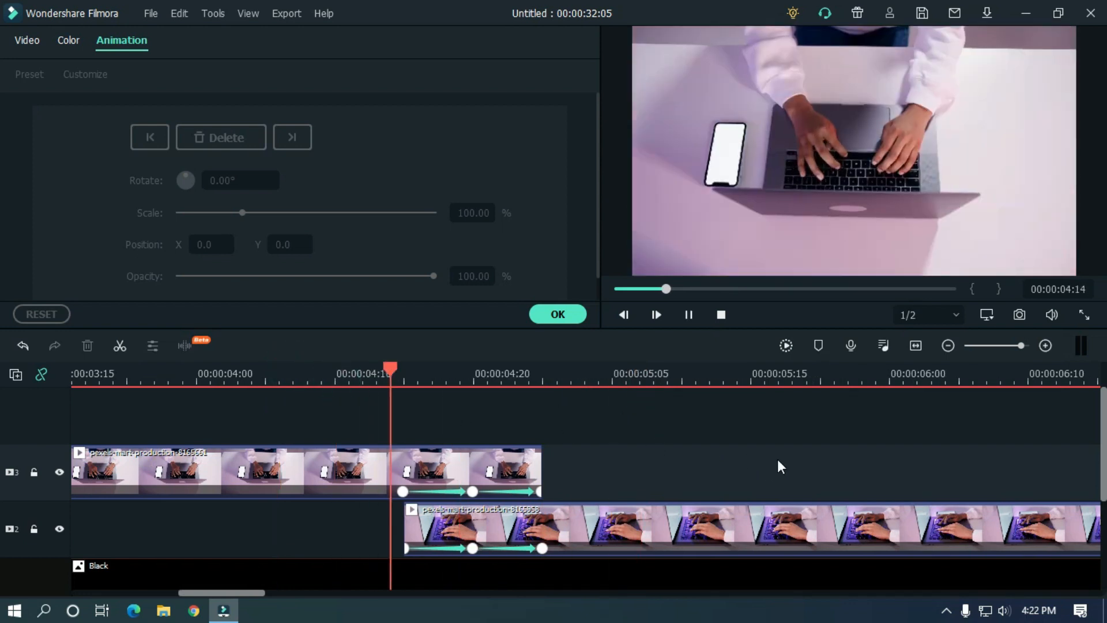
{"action": "key", "text": "space"}
{"action": "left_click", "coordinate": [362, 375]}
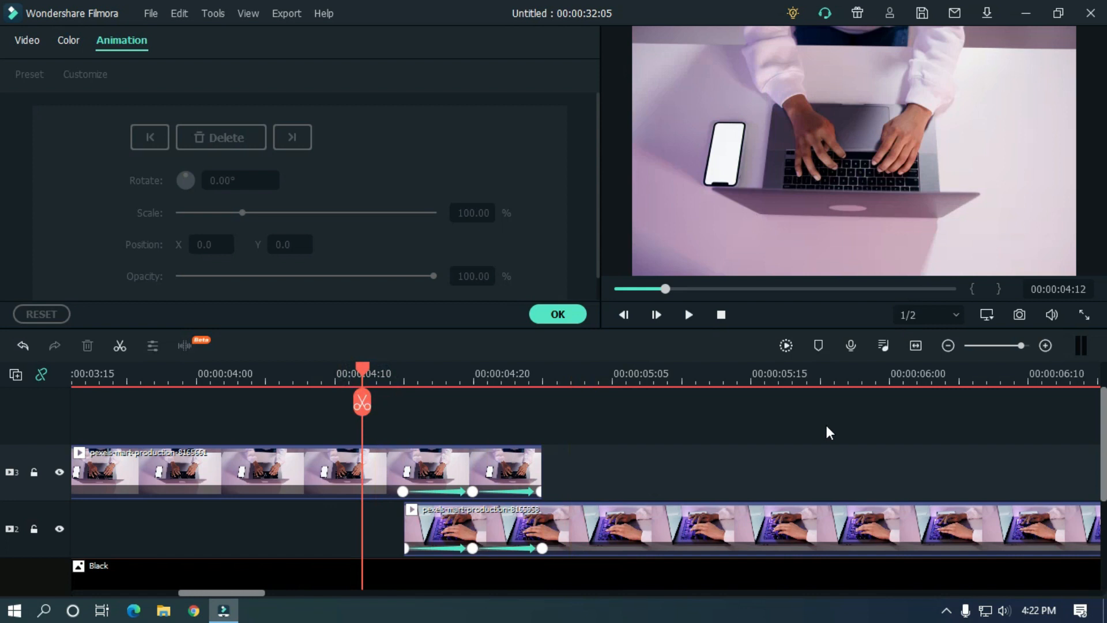
{"action": "key", "text": "space"}
{"action": "key", "text": "space"}
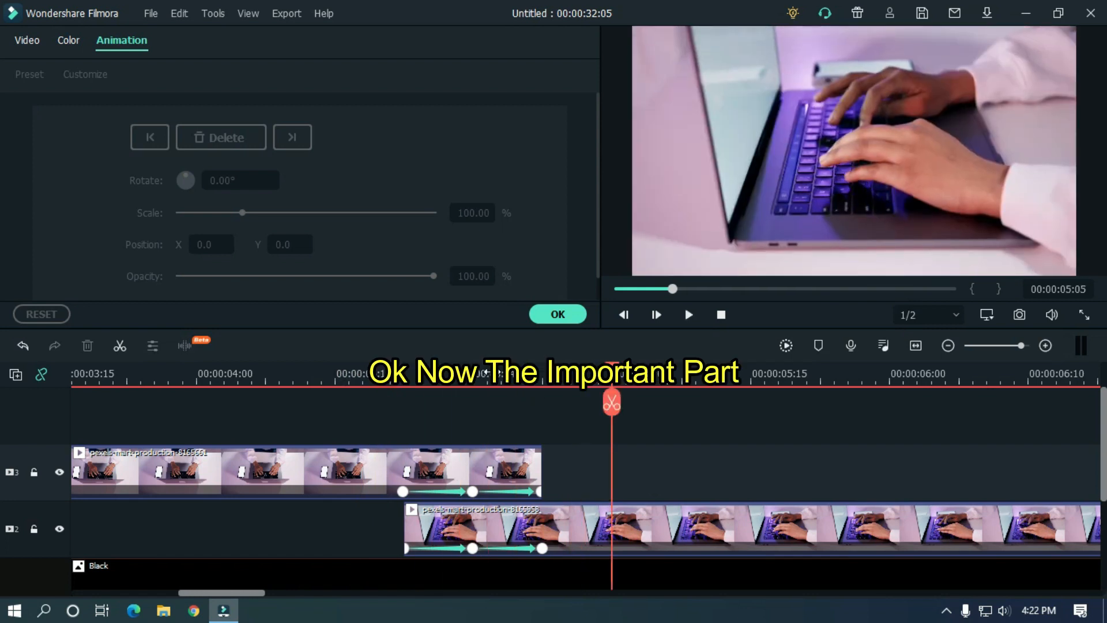
Split both the first and the second clip at their middle keyframes, at 00:00:04:20
{"action": "left_click", "coordinate": [487, 374]}
{"action": "left_click_drag", "start_coordinate": [490, 372], "coordinate": [577, 372]}
{"action": "left_click_drag", "start_coordinate": [511, 376], "coordinate": [506, 370]}
{"action": "left_click", "coordinate": [482, 376]}
{"action": "left_click", "coordinate": [484, 372]}
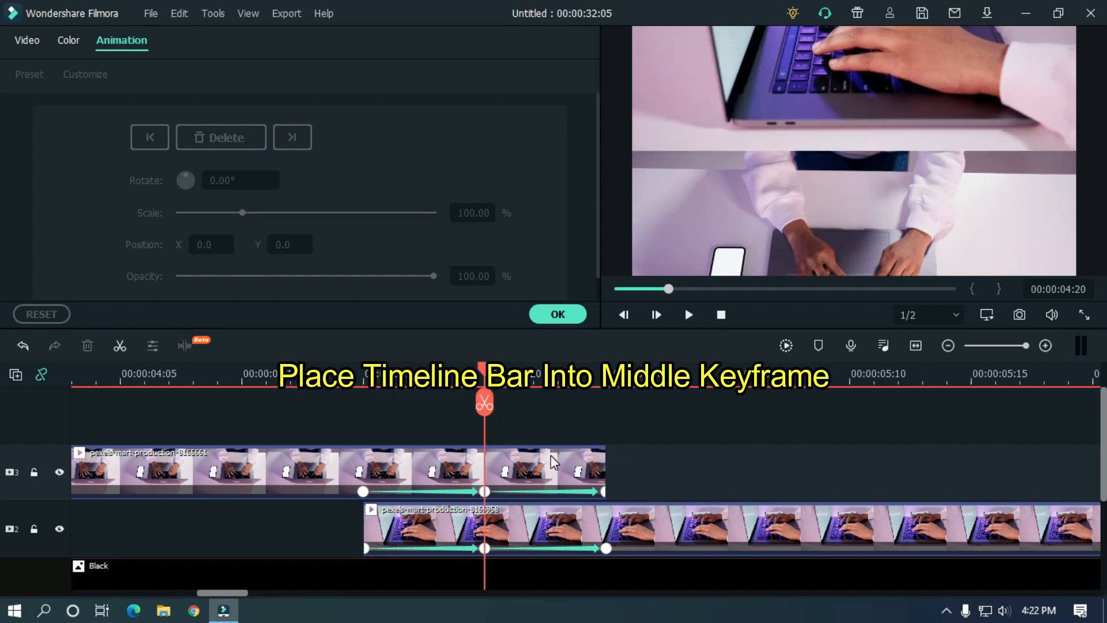
{"action": "left_click", "coordinate": [548, 454]}
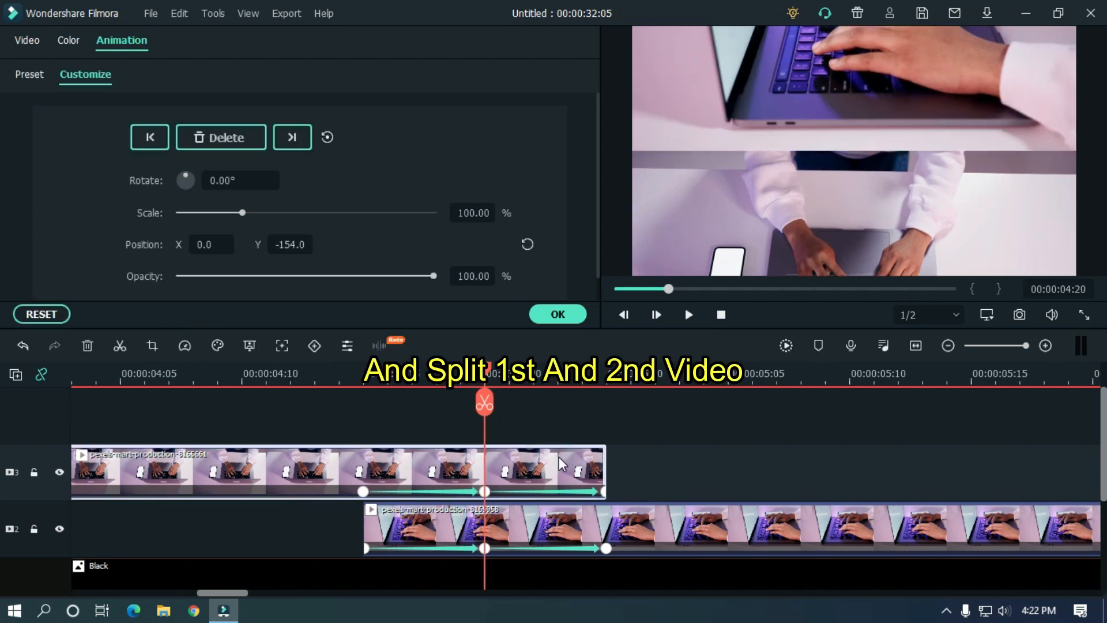
{"action": "left_click", "coordinate": [485, 404]}
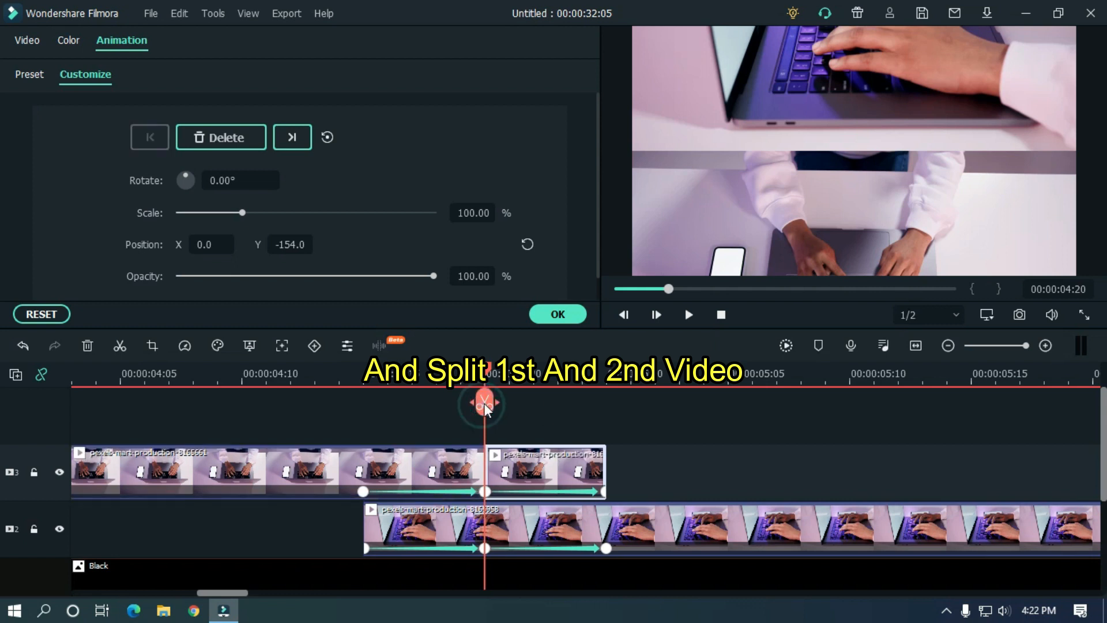
{"action": "left_click", "coordinate": [515, 514]}
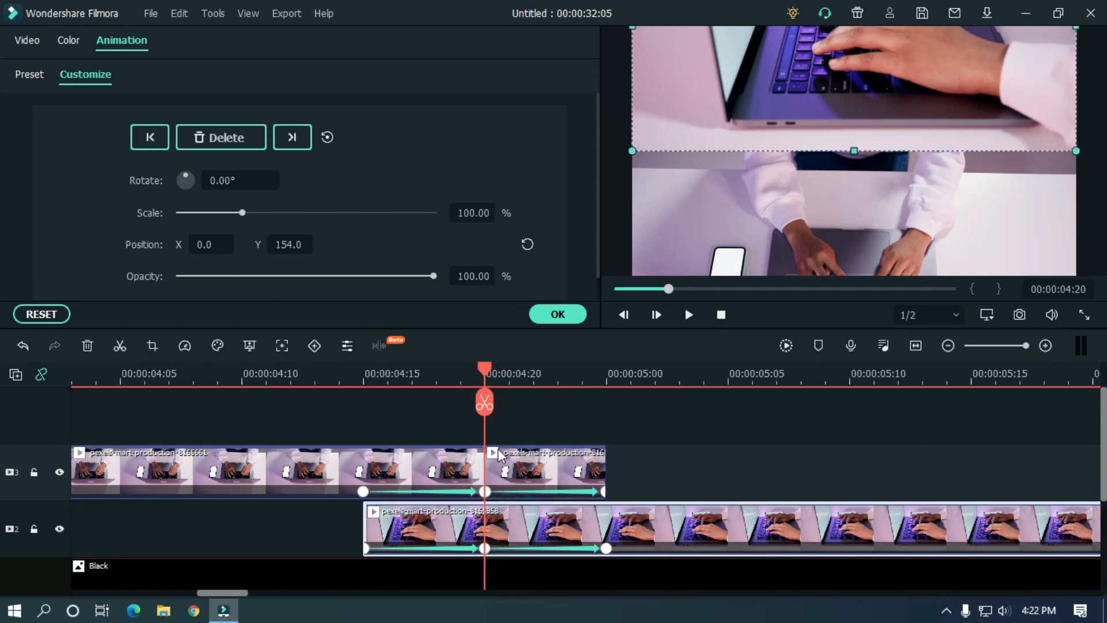
{"action": "left_click", "coordinate": [485, 410]}
Split only the second clip at its last keyframe, at 00:00:05:00
{"action": "left_click_drag", "start_coordinate": [492, 371], "coordinate": [611, 380]}
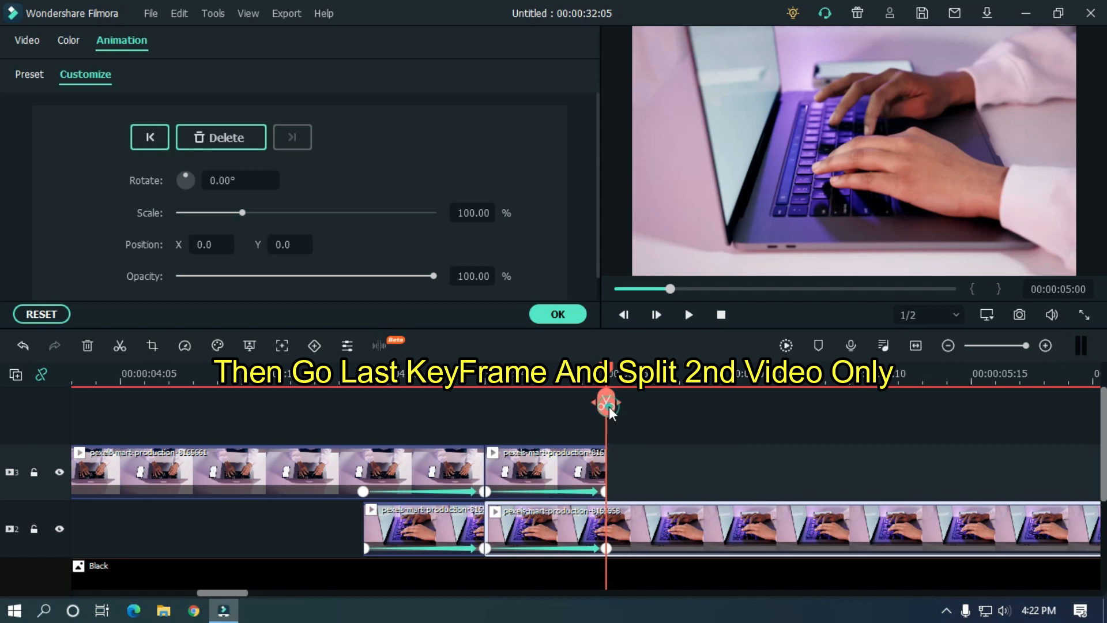
{"action": "left_click", "coordinate": [608, 407]}
{"action": "left_click", "coordinate": [697, 468]}
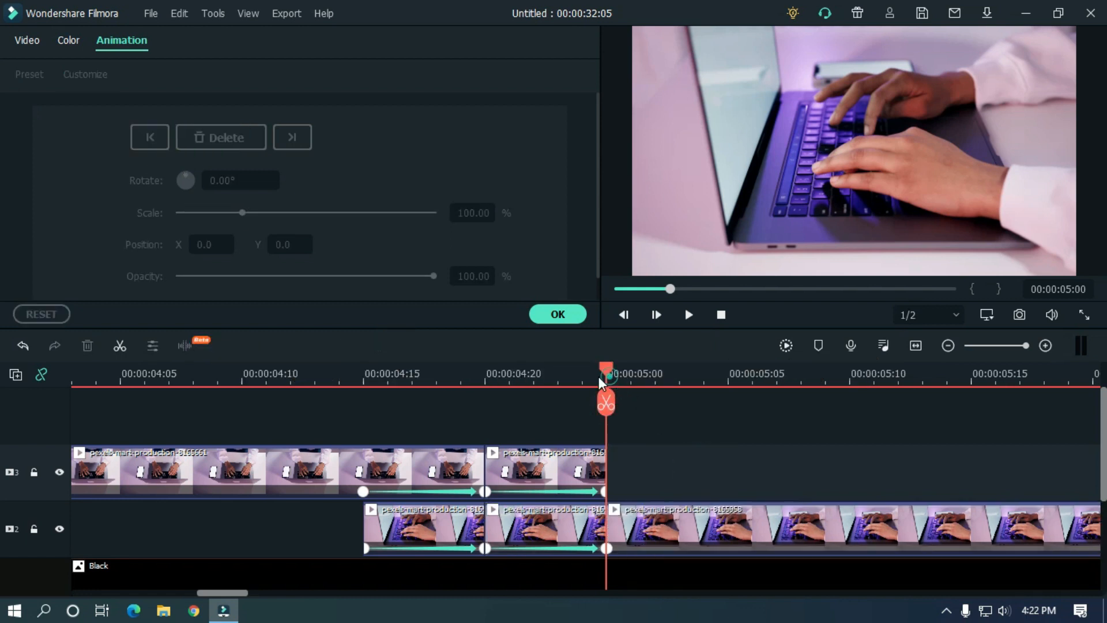
Swap the two short split pieces between 00:00:04:20 and 00:00:05:00 so each sits on the other clip's track
{"action": "left_click_drag", "start_coordinate": [599, 376], "coordinate": [507, 390]}
{"action": "left_click", "coordinate": [576, 459]}
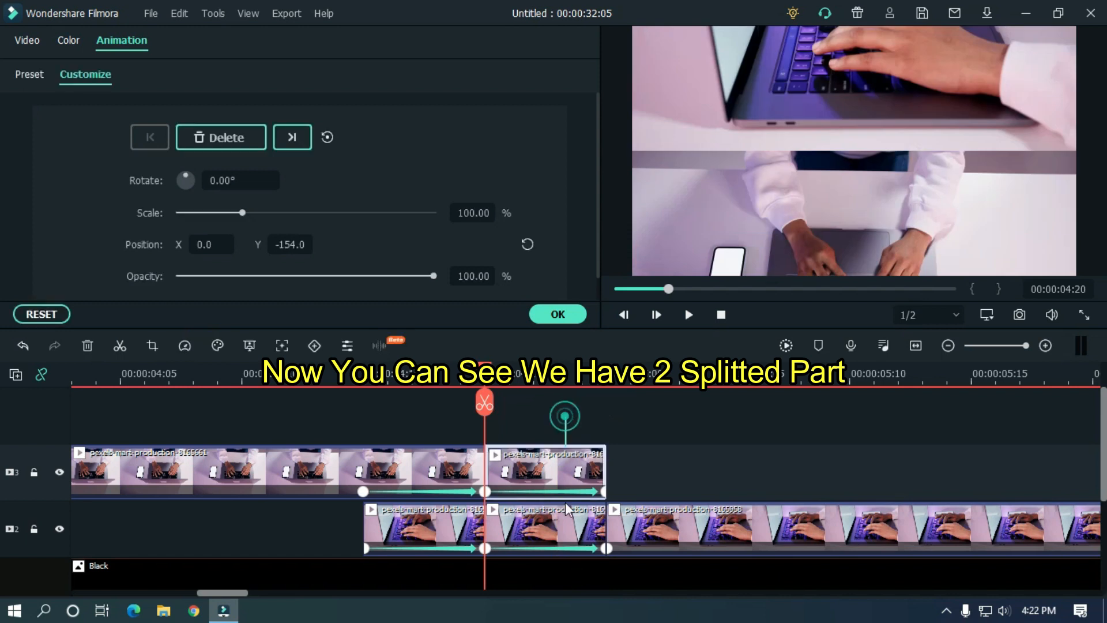
{"action": "left_click", "coordinate": [545, 517]}
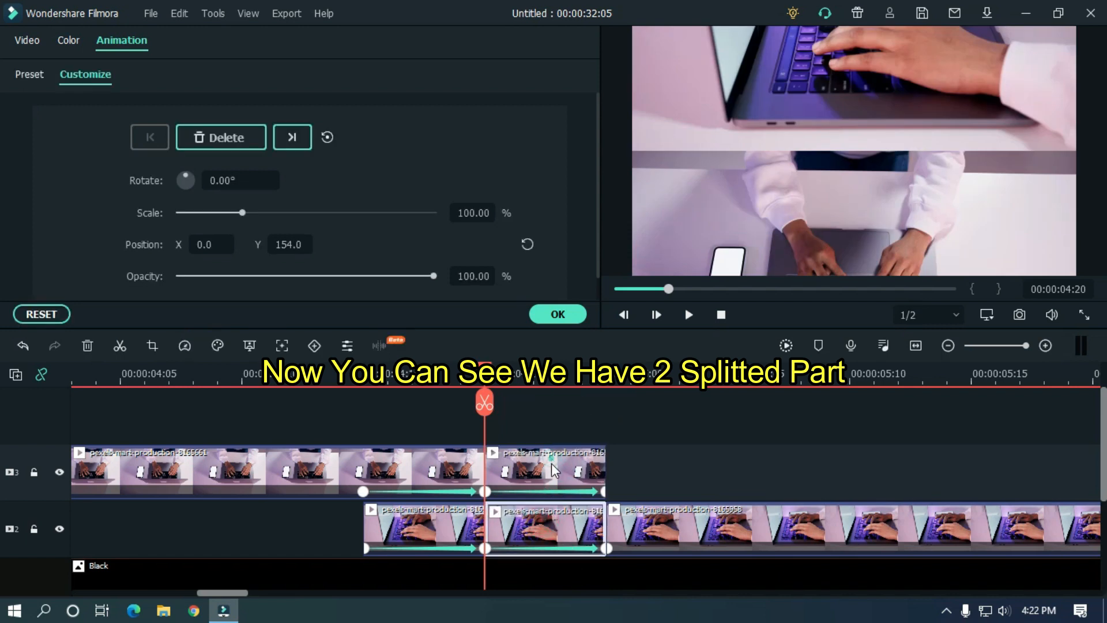
{"action": "left_click", "coordinate": [534, 464]}
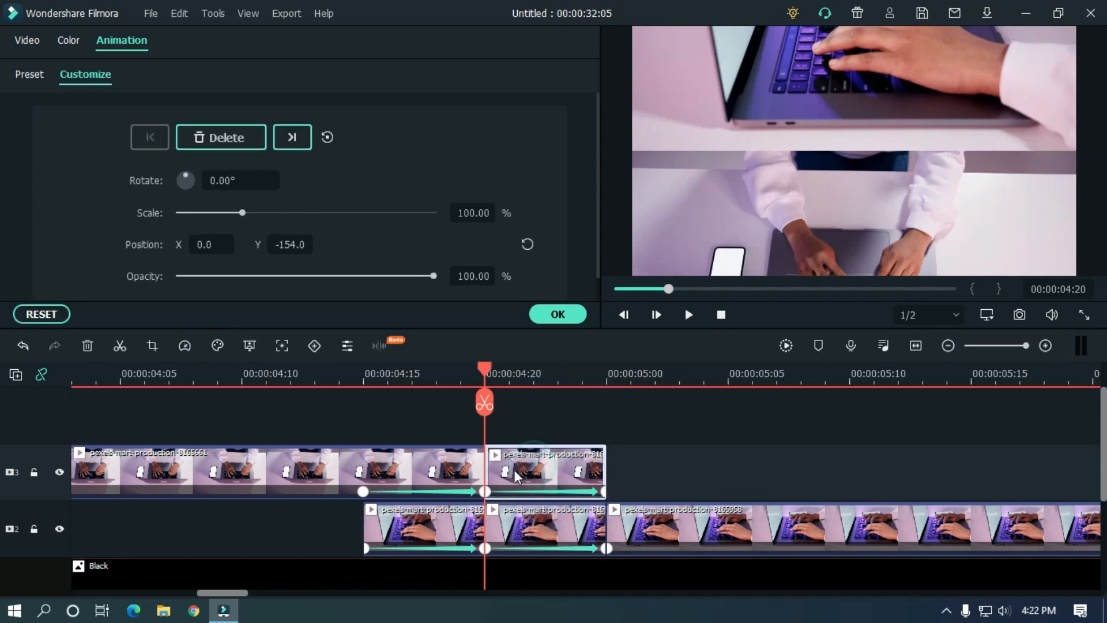
{"action": "left_click_drag", "start_coordinate": [516, 475], "coordinate": [652, 469]}
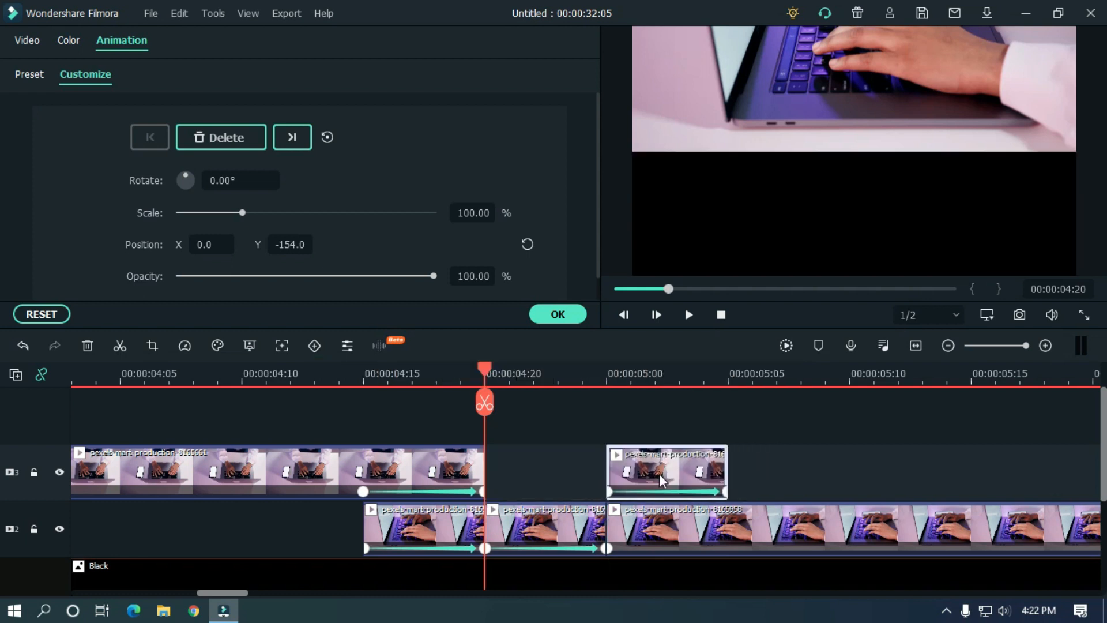
{"action": "left_click_drag", "start_coordinate": [534, 528], "coordinate": [533, 475]}
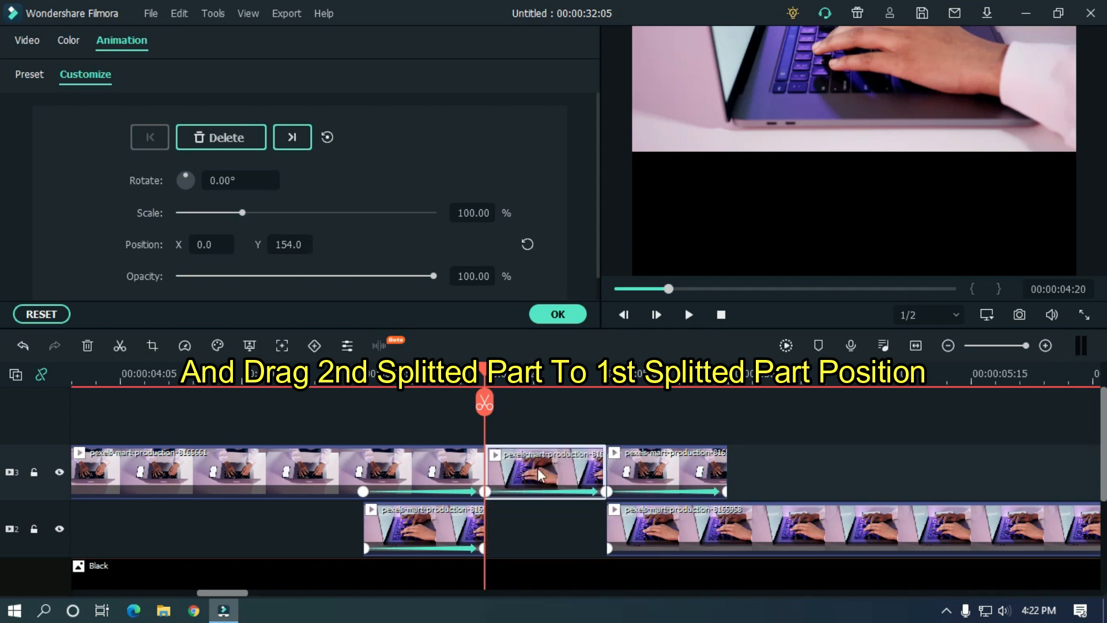
{"action": "left_click_drag", "start_coordinate": [679, 457], "coordinate": [548, 522]}
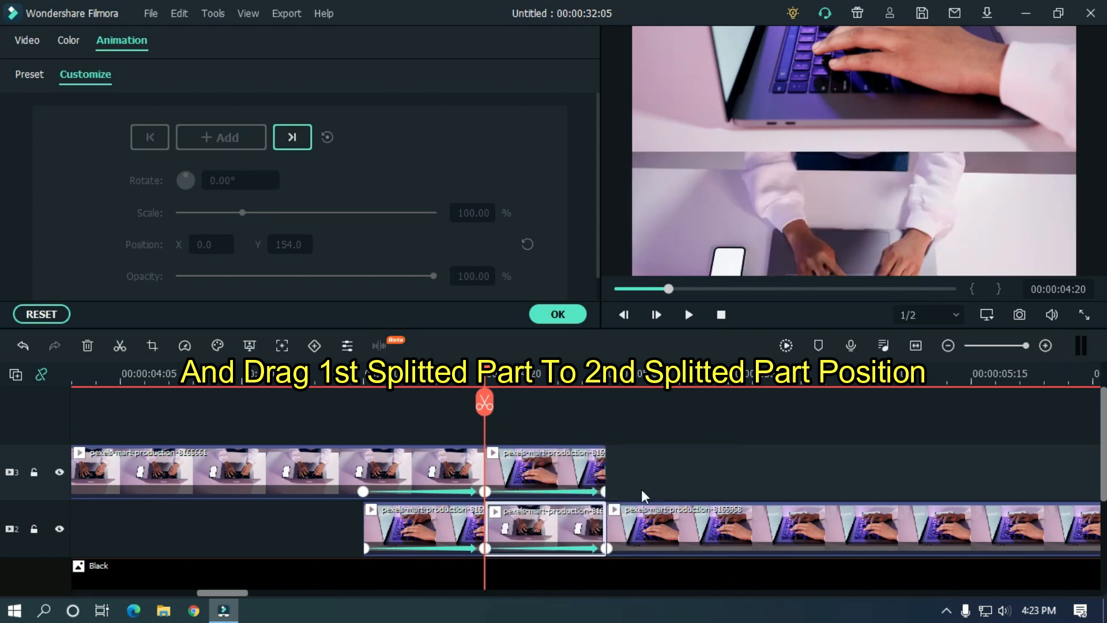
{"action": "left_click", "coordinate": [670, 464]}
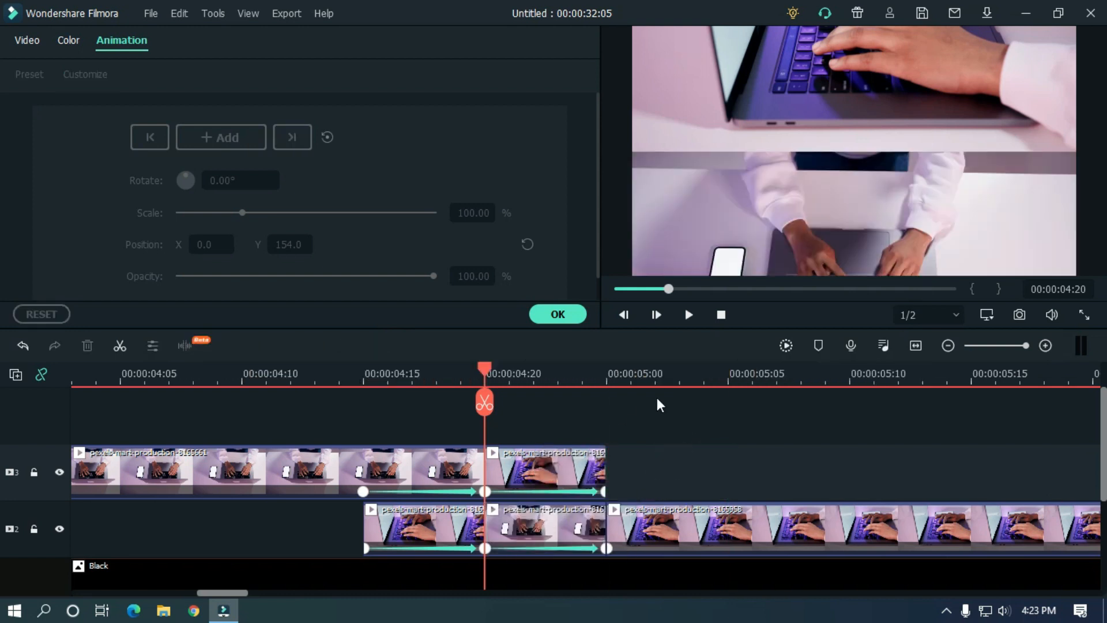
Render the timeline preview and play back the finished transition twice
{"action": "left_click_drag", "start_coordinate": [665, 378], "coordinate": [728, 365]}
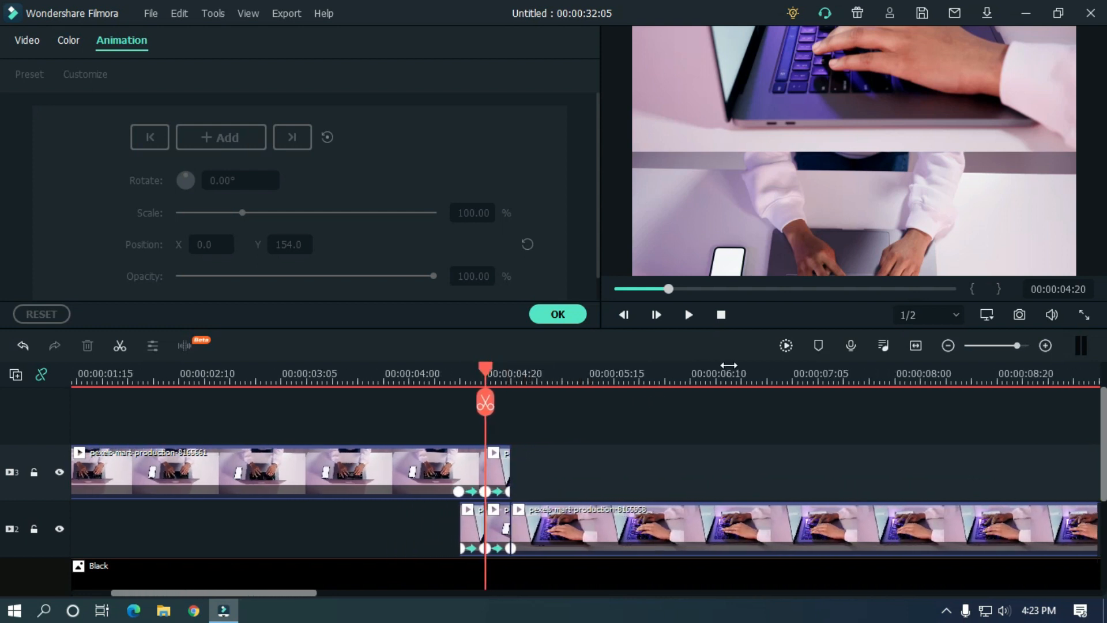
{"action": "left_click", "coordinate": [786, 345]}
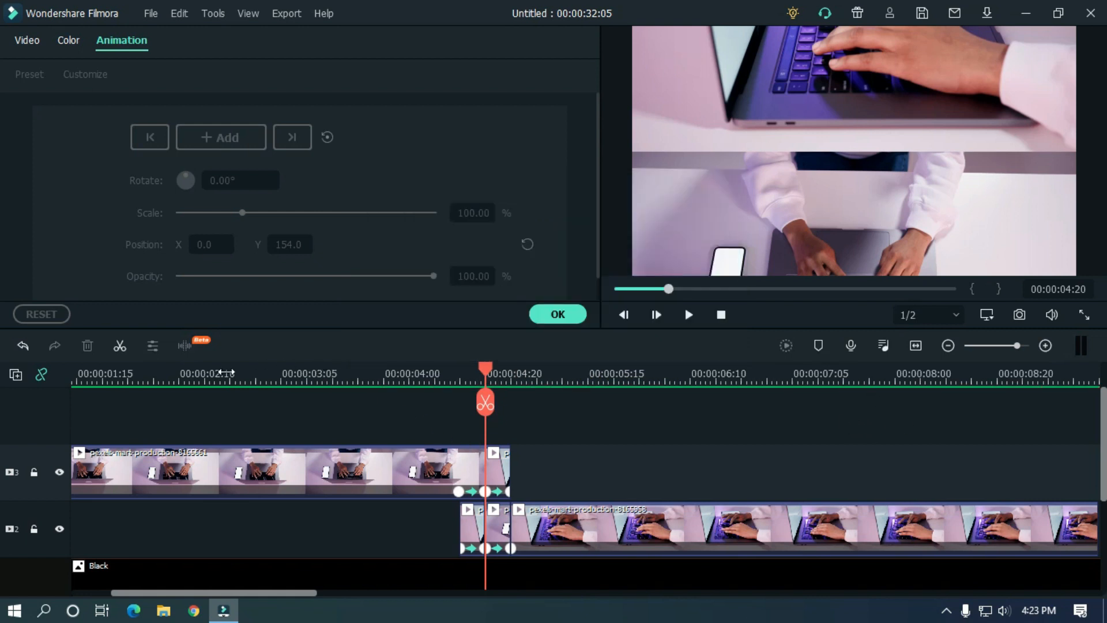
{"action": "left_click", "coordinate": [225, 373]}
{"action": "key", "text": "space"}
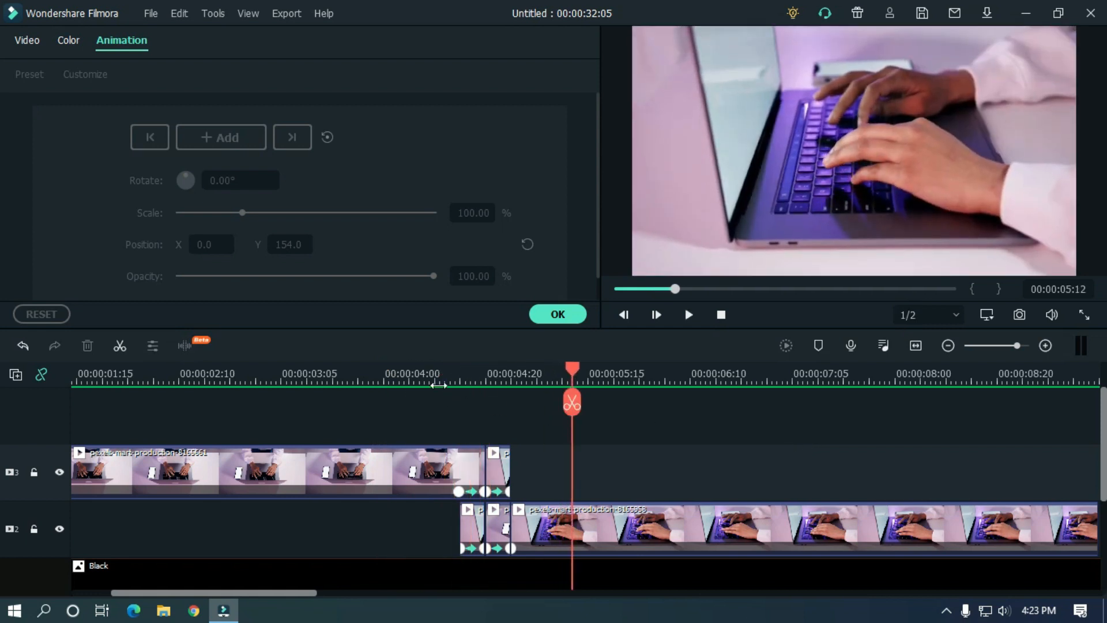
{"action": "left_click", "coordinate": [382, 374]}
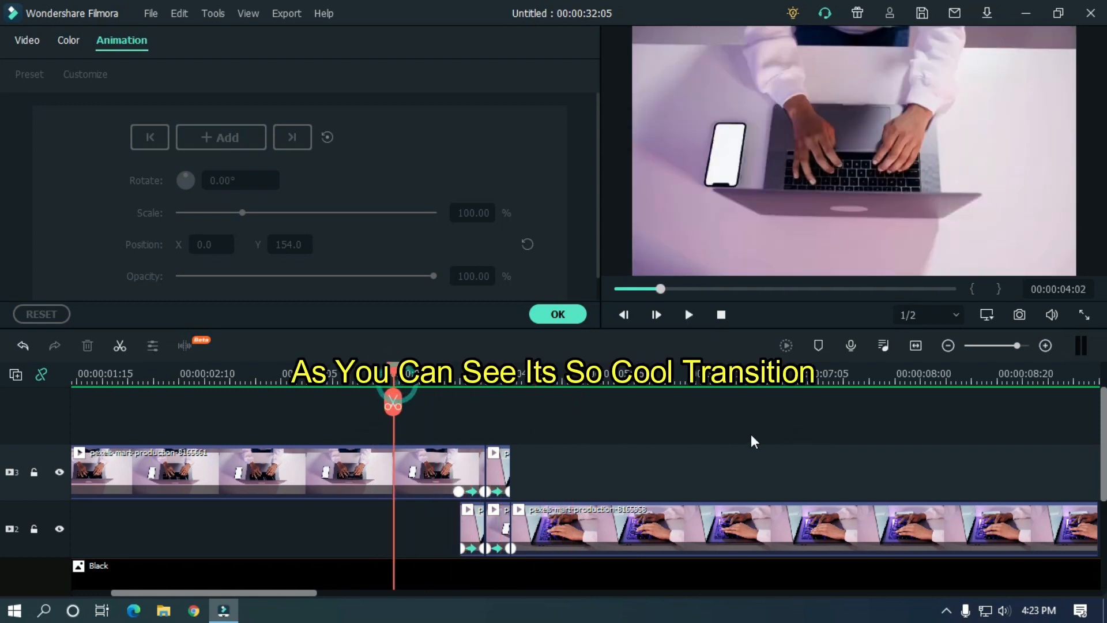
{"action": "key", "text": "space"}
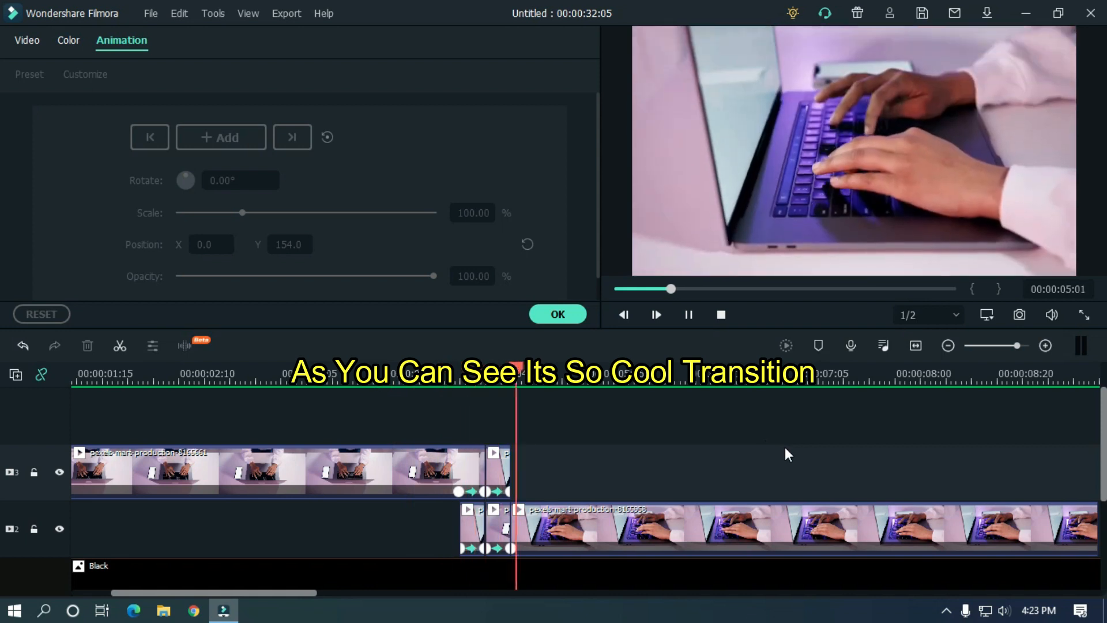
{"action": "key", "text": "space"}
Add the same two laptop clips again after the finished transition, end to end on the two upper tracks
{"action": "left_click_drag", "start_coordinate": [242, 593], "coordinate": [455, 608]}
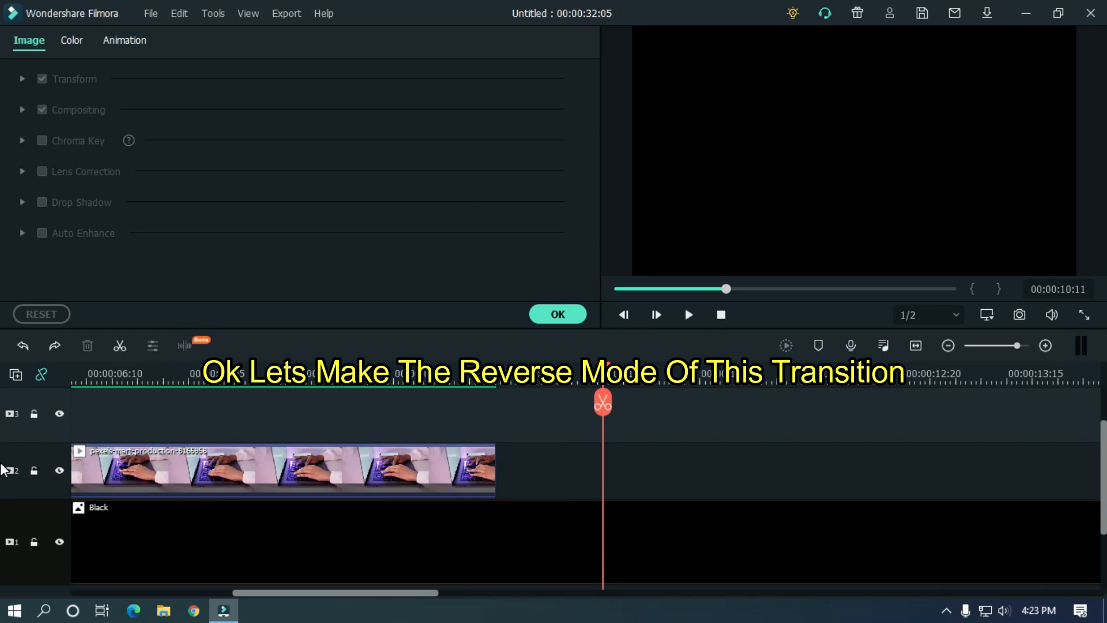
{"action": "scroll", "coordinate": [2, 473], "scroll_direction": "up", "scroll_amount": 1}
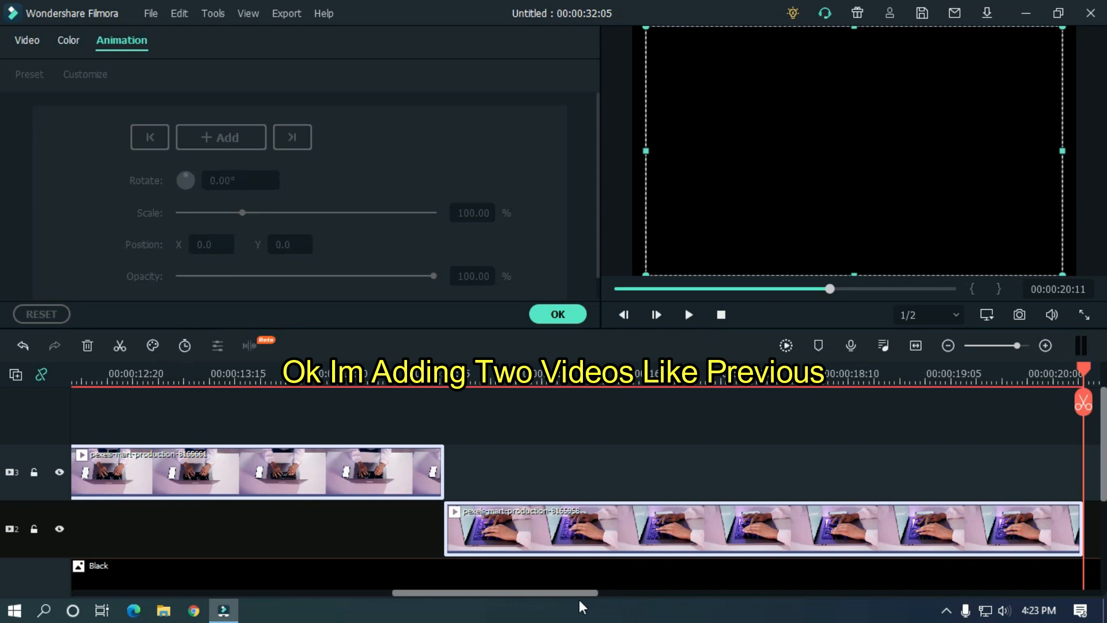
Keyframe the first newly added clip at 00:00:15:01, at 00:00:15:06 with Position Y 154, and at 00:00:15:11 with Position Y 0
{"action": "left_click_drag", "start_coordinate": [572, 597], "coordinate": [538, 597]}
{"action": "left_click", "coordinate": [669, 444]}
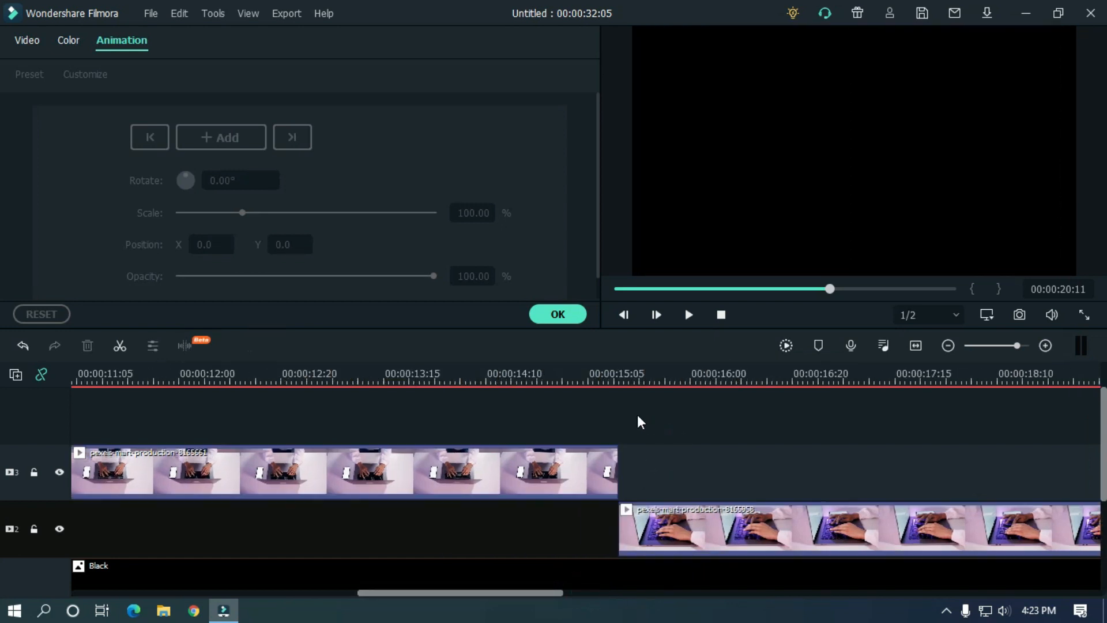
{"action": "left_click", "coordinate": [618, 375]}
{"action": "left_click", "coordinate": [1045, 345]}
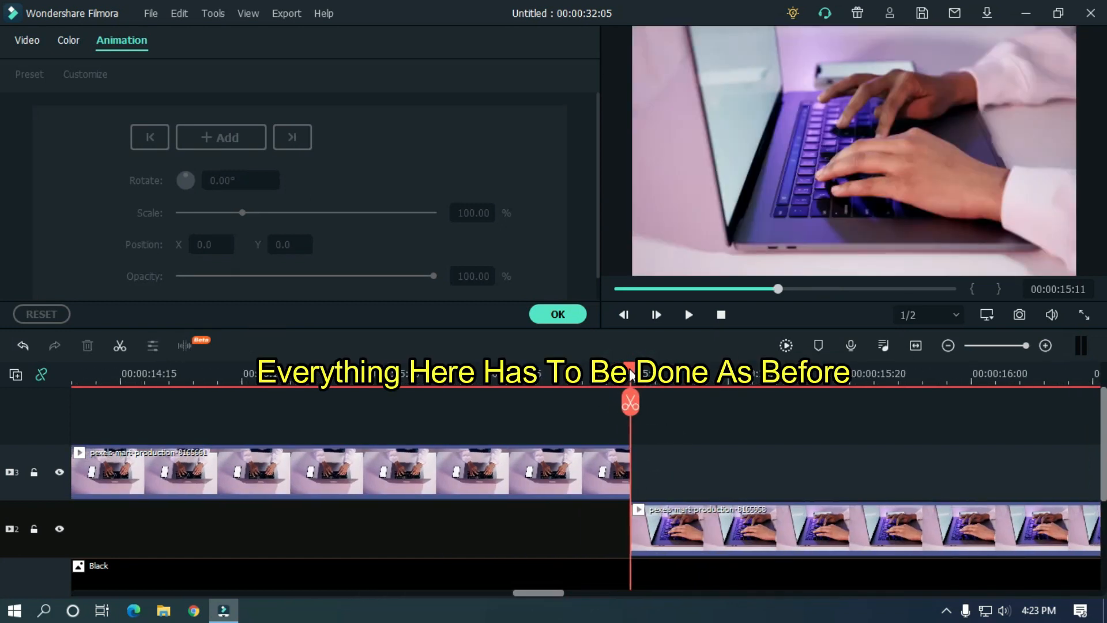
{"action": "left_click", "coordinate": [388, 469]}
{"action": "left_click", "coordinate": [221, 137]}
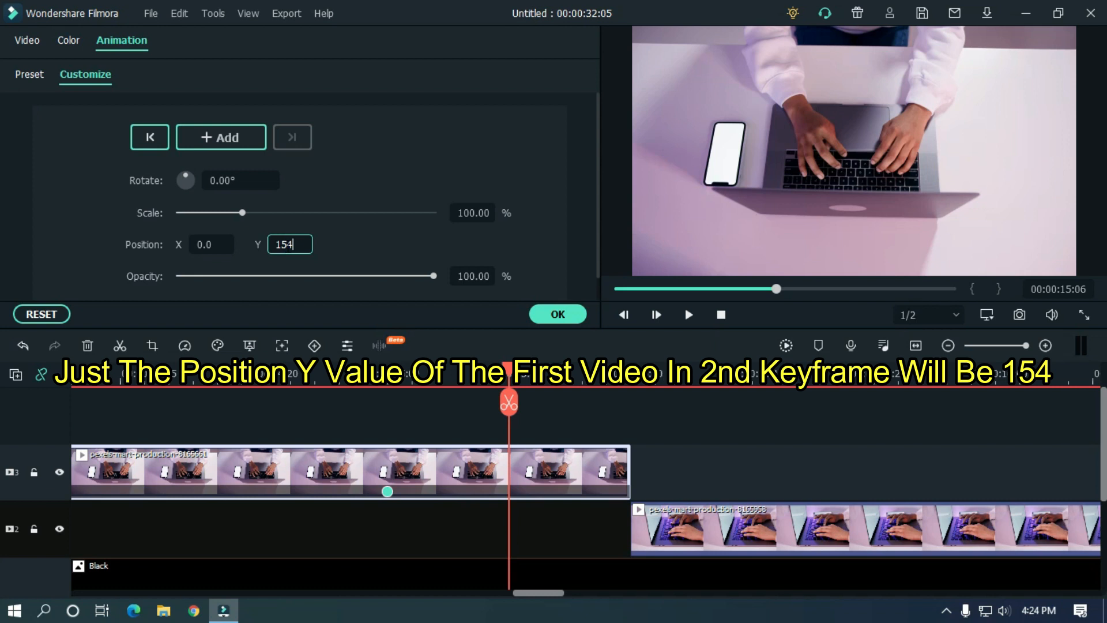
{"action": "key", "text": "Return"}
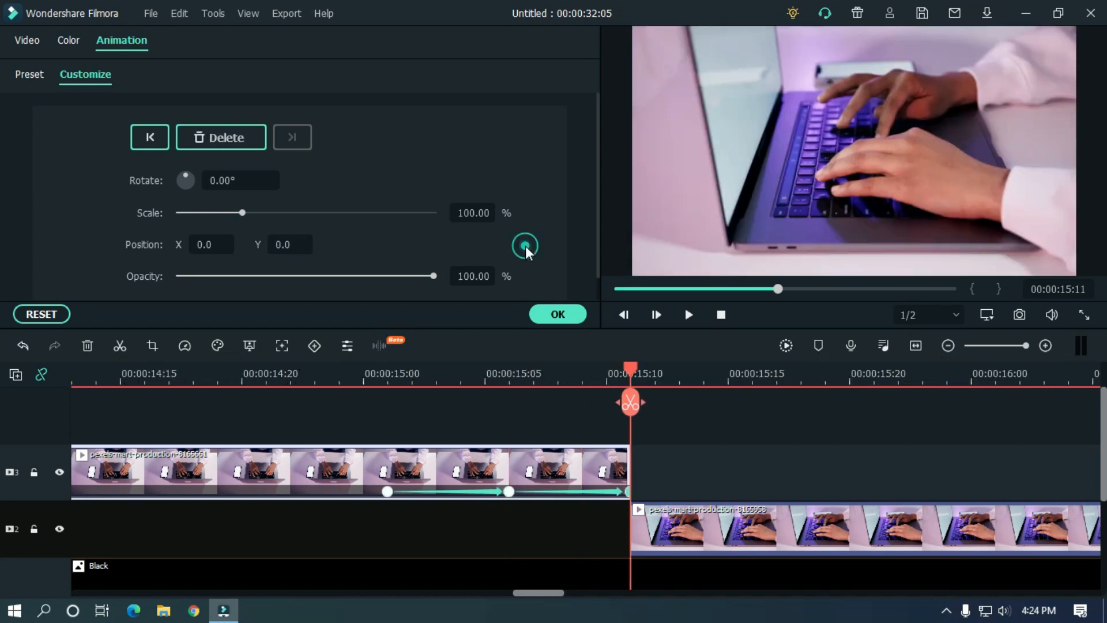
Move the second clip to start at 00:00:15:01 and keyframe its Position Y at 0, at -154 on 00:00:15:06, and at 0 on 00:00:15:11
{"action": "left_click_drag", "start_coordinate": [683, 534], "coordinate": [440, 533]}
{"action": "key", "text": "Right"}
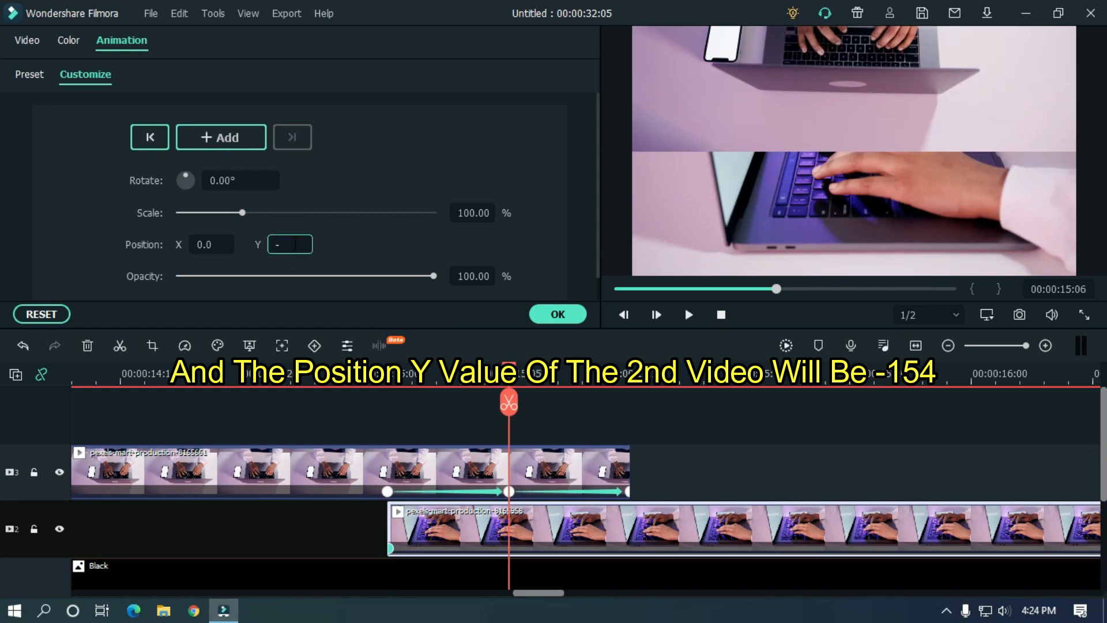
{"action": "key", "text": "Return"}
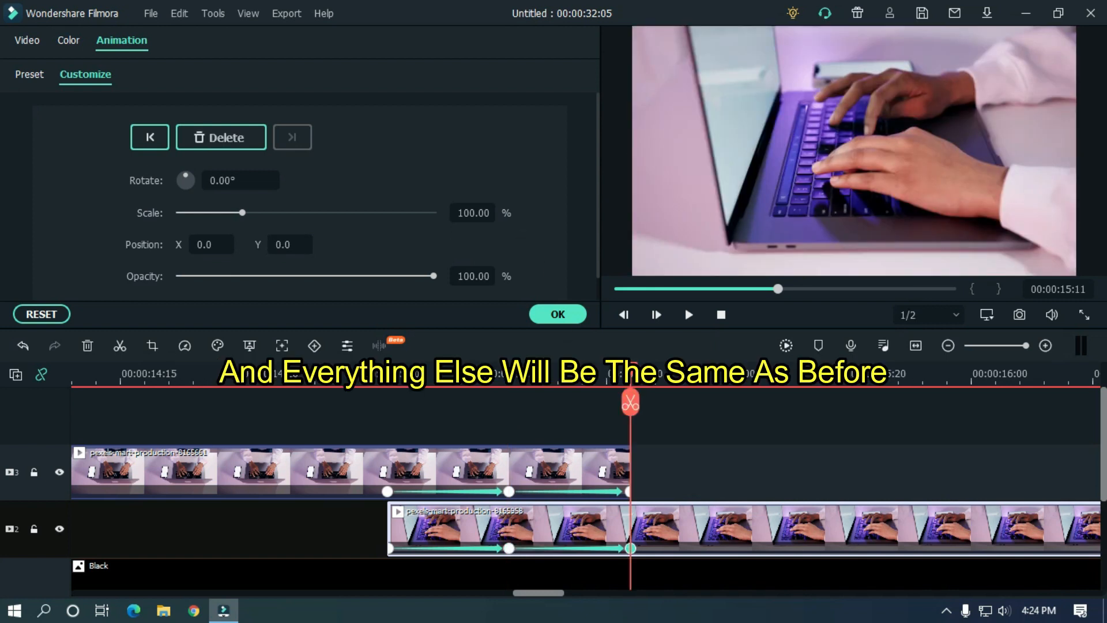
Split both overlapping clips at their middle keyframe, at 00:00:15:06
{"action": "left_click", "coordinate": [527, 460]}
{"action": "left_click", "coordinate": [508, 402]}
{"action": "left_click", "coordinate": [538, 524]}
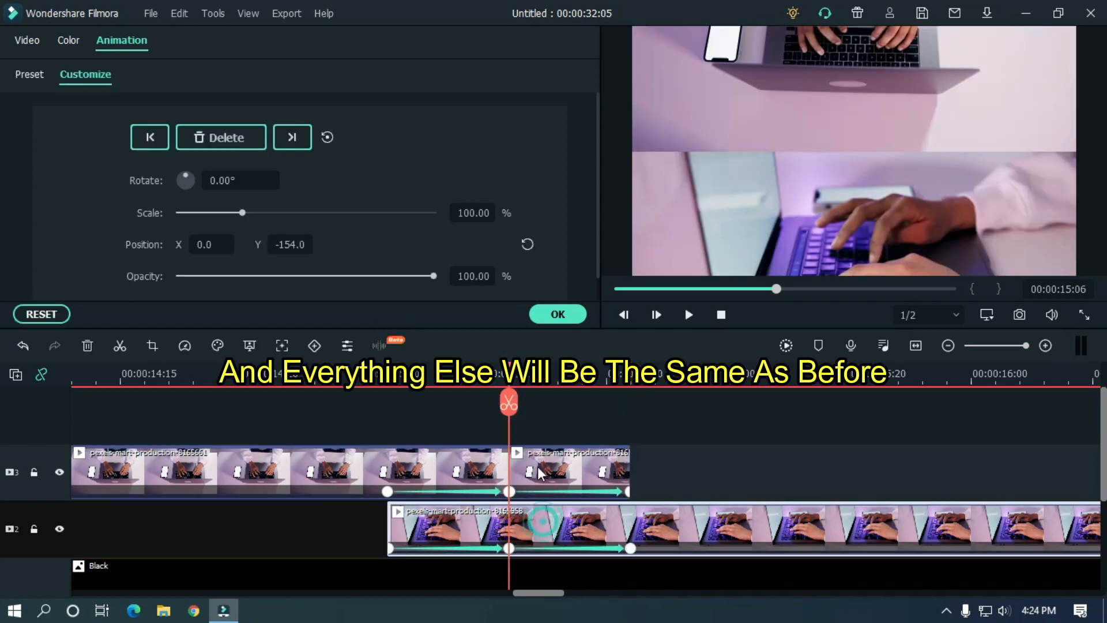
{"action": "left_click", "coordinate": [508, 401]}
Split only the second clip at its last keyframe, at 00:00:15:11
{"action": "key", "text": "Right"}
{"action": "key", "text": "Right"}
{"action": "key", "text": "Right"}
{"action": "key", "text": "Right"}
{"action": "key", "text": "Right"}
{"action": "left_click", "coordinate": [631, 401]}
Swap the two short split pieces between 00:00:15:06 and 00:00:15:11 so each sits on the other clip's track
{"action": "left_click", "coordinate": [652, 447]}
{"action": "left_click_drag", "start_coordinate": [576, 470], "coordinate": [698, 470]}
{"action": "left_click_drag", "start_coordinate": [570, 523], "coordinate": [578, 471]}
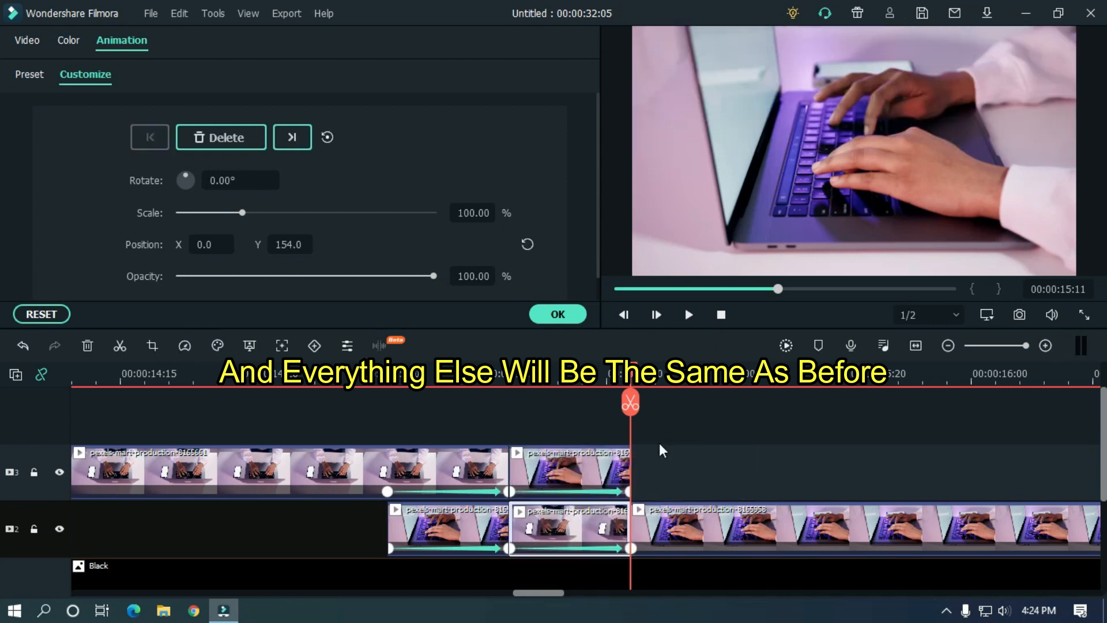
Play back the reversed transition twice, starting shortly before 00:00:15:00
{"action": "scroll", "coordinate": [584, 404], "scroll_direction": "down", "scroll_amount": 4}
{"action": "left_click", "coordinate": [544, 410]}
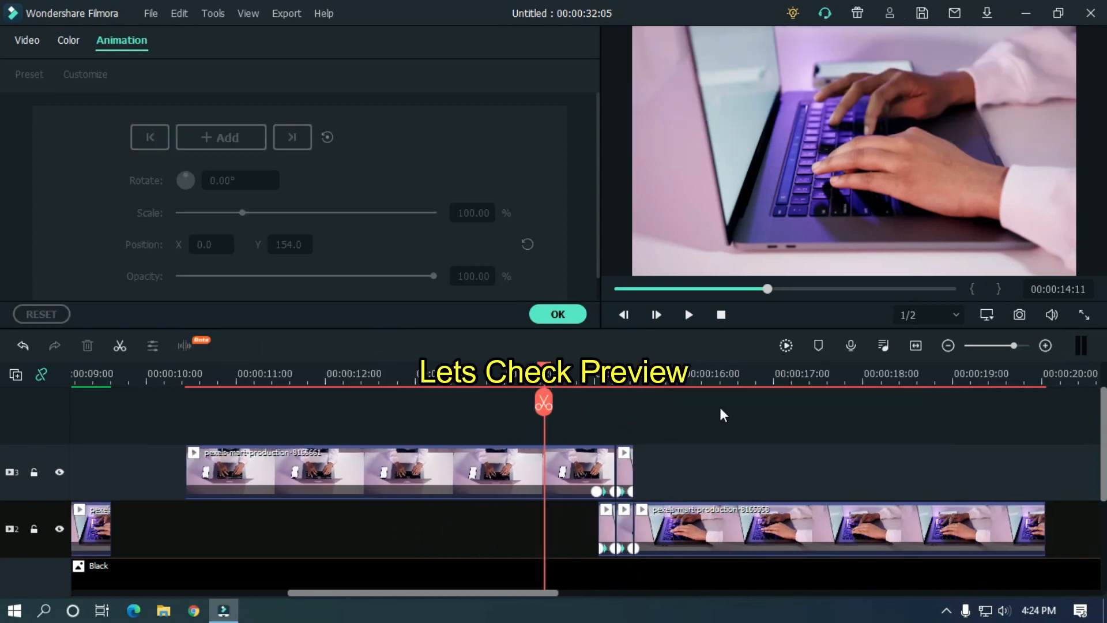
{"action": "key", "text": "space"}
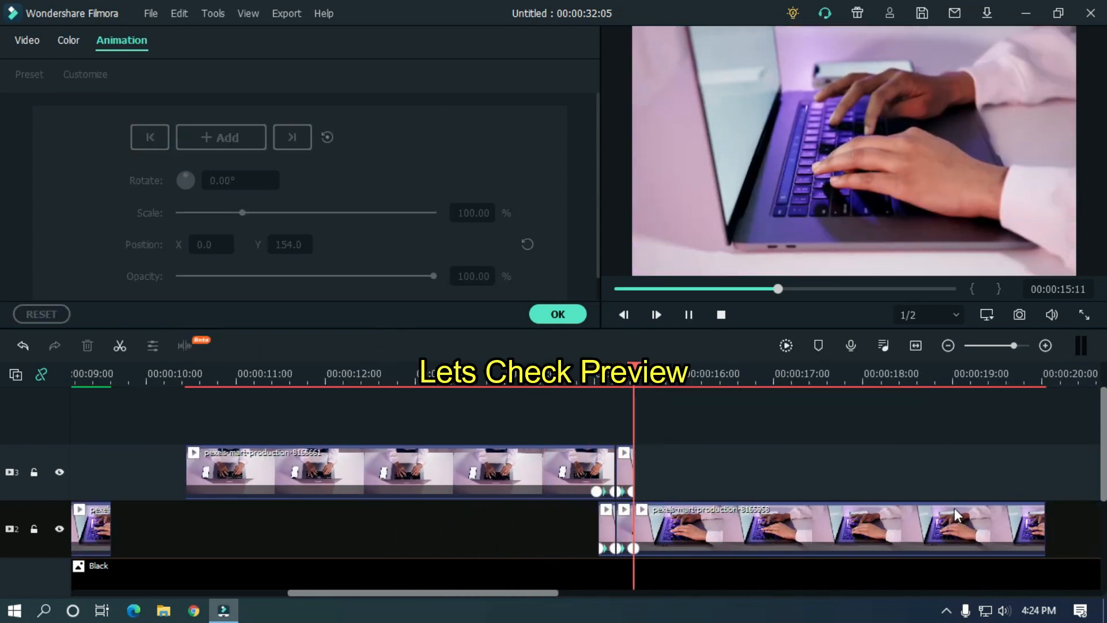
{"action": "key", "text": "space"}
{"action": "left_click", "coordinate": [588, 377]}
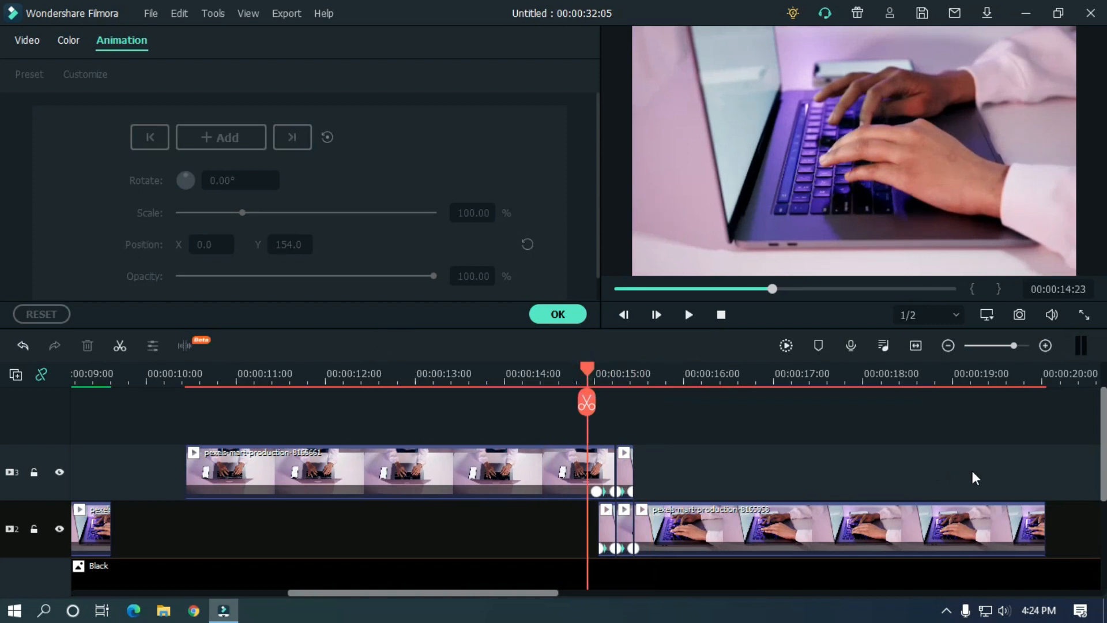
{"action": "key", "text": "space"}
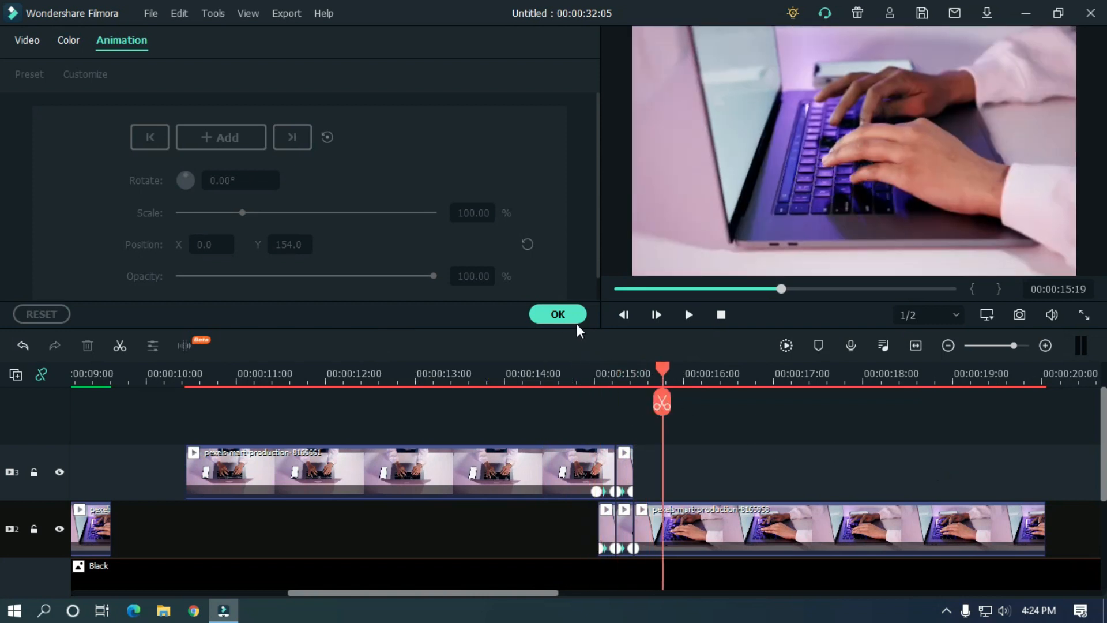
{"action": "key", "text": "space"}
Close the animation settings and import the sound effect Card Flip.mp3 from the Music folder into the project media
{"action": "left_click", "coordinate": [558, 314]}
{"action": "right_click", "coordinate": [339, 255]}
{"action": "left_click", "coordinate": [358, 264]}
{"action": "scroll", "coordinate": [64, 173], "scroll_direction": "up", "scroll_amount": 3}
{"action": "left_click", "coordinate": [62, 171]}
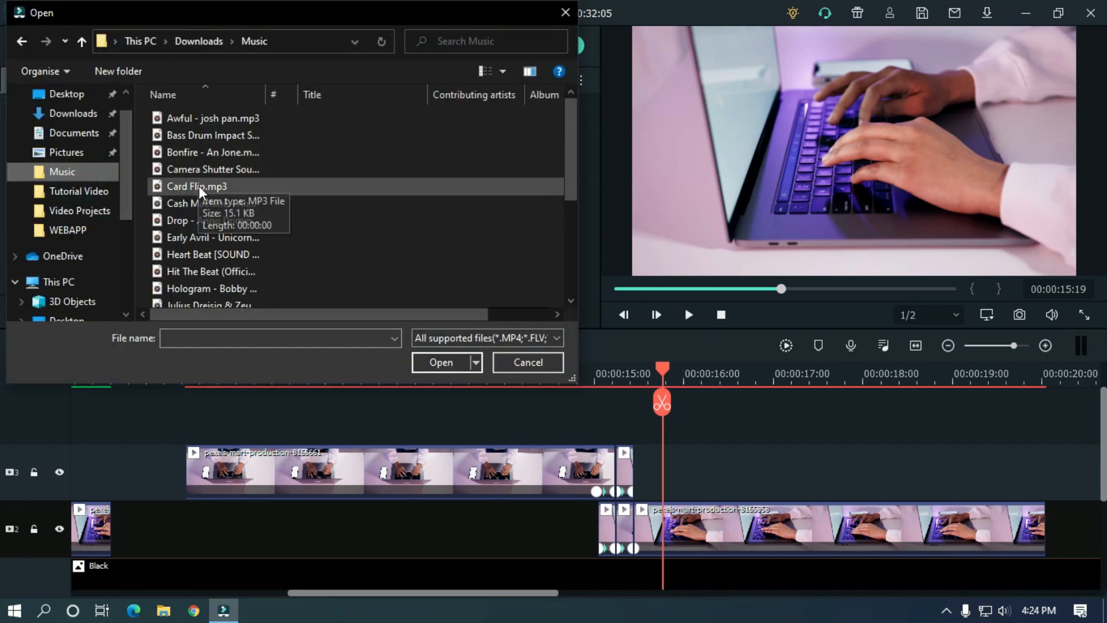
{"action": "double_click", "coordinate": [200, 191]}
Place the Card Flip sound on the audio track beneath the reversed transition, starting at 00:00:14:20
{"action": "scroll", "coordinate": [7, 530], "scroll_direction": "down", "scroll_amount": 2}
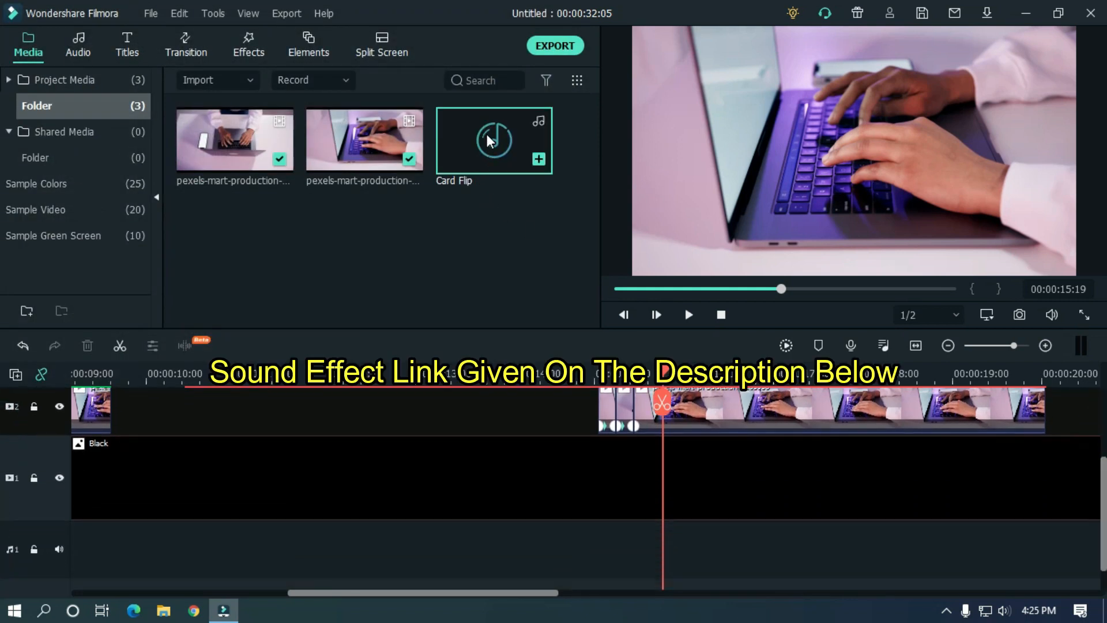
{"action": "left_click_drag", "start_coordinate": [489, 141], "coordinate": [603, 496]}
{"action": "left_click_drag", "start_coordinate": [603, 543], "coordinate": [603, 543]}
{"action": "scroll", "coordinate": [696, 421], "scroll_direction": "up", "scroll_amount": 3}
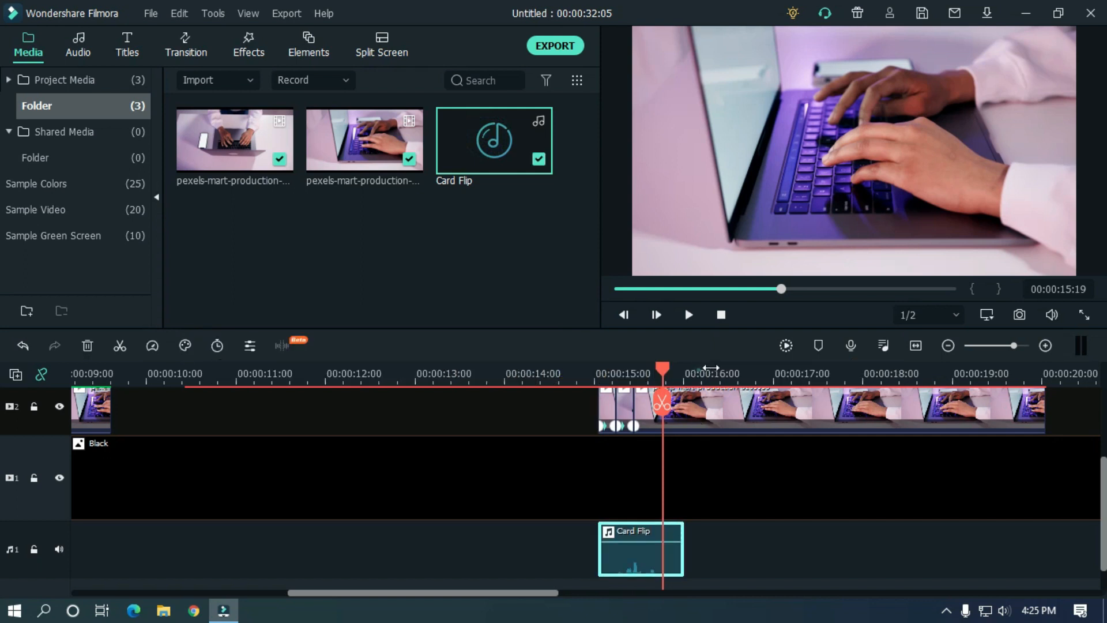
{"action": "left_click_drag", "start_coordinate": [547, 597], "coordinate": [535, 598]}
{"action": "left_click_drag", "start_coordinate": [721, 579], "coordinate": [613, 572]}
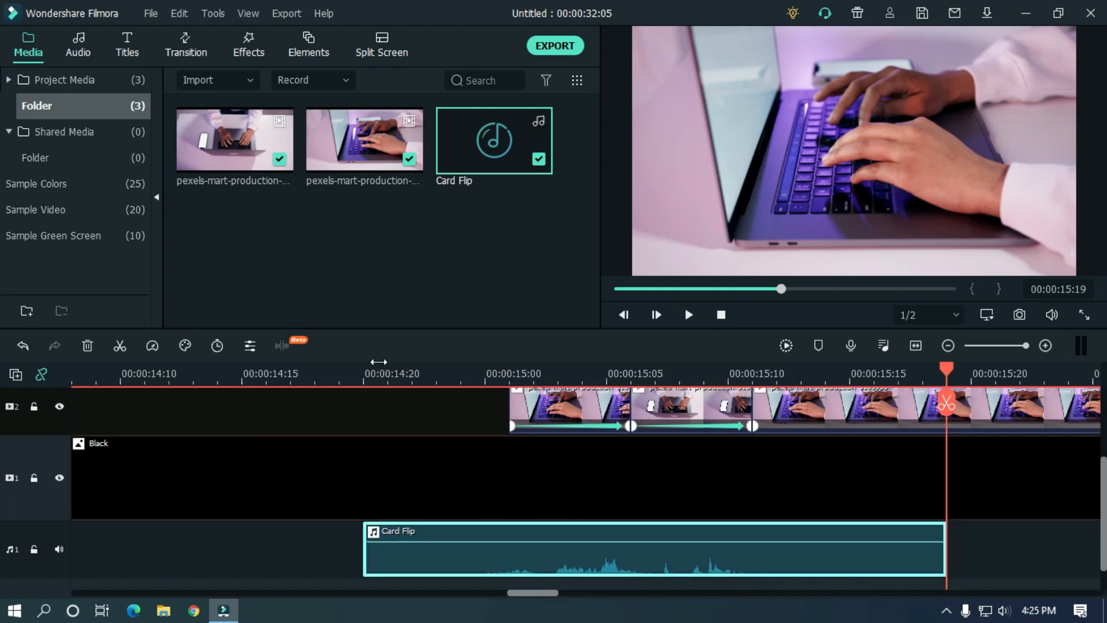
Play back the reversed transition with its sound effect twice, from around 00:00:14:20
{"action": "left_click", "coordinate": [378, 362]}
{"action": "left_click_drag", "start_coordinate": [524, 353], "coordinate": [493, 358]}
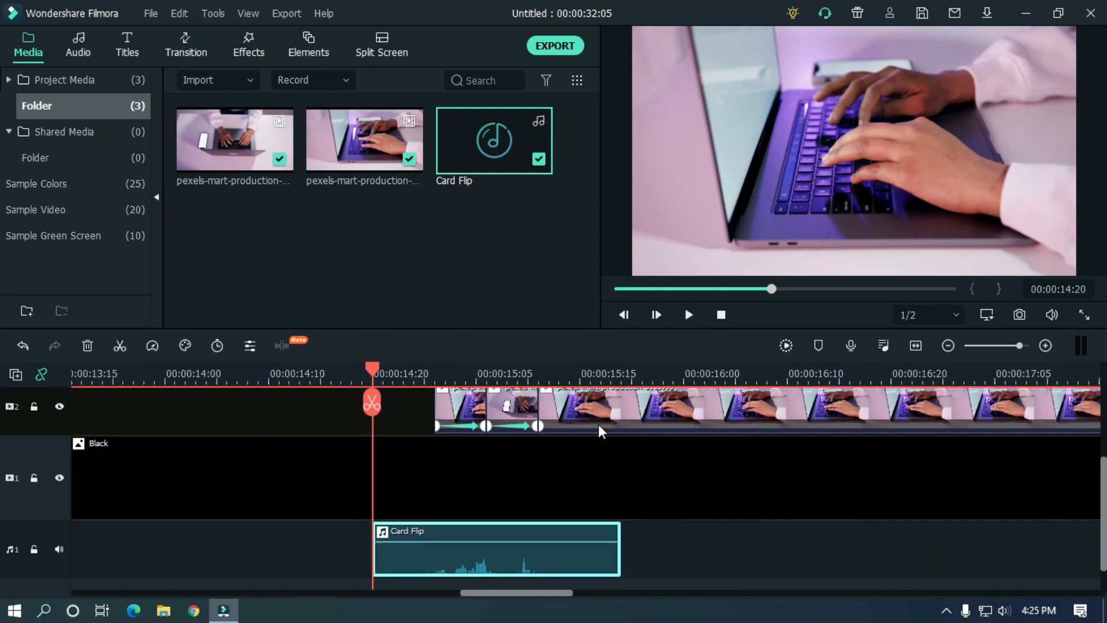
{"action": "left_click", "coordinate": [773, 571]}
{"action": "key", "text": "space"}
{"action": "key", "text": "space"}
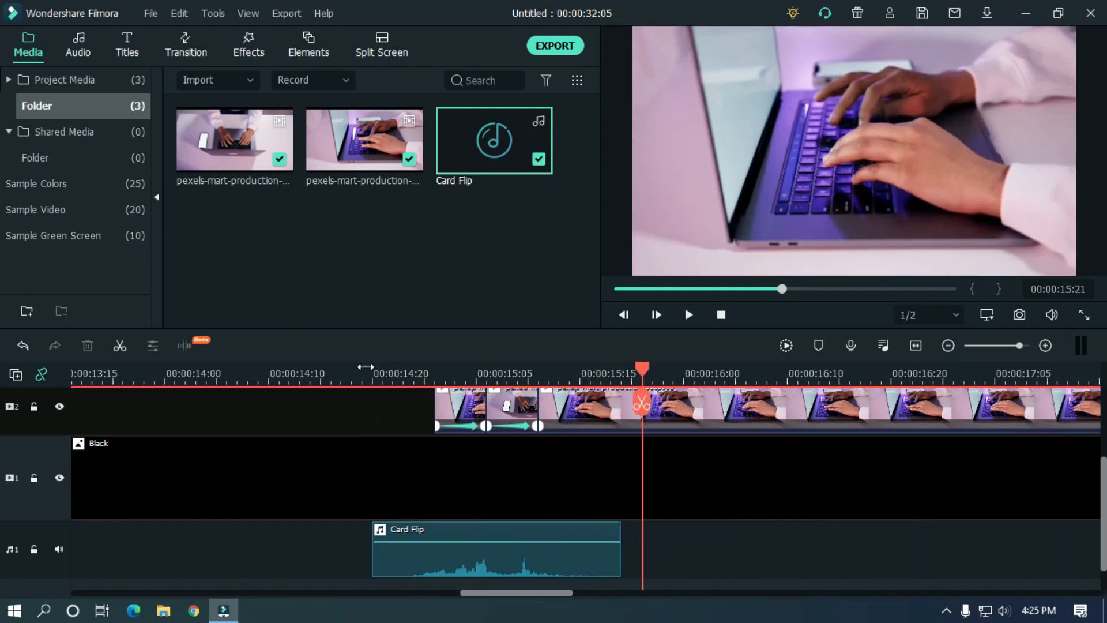
{"action": "left_click", "coordinate": [364, 367]}
{"action": "key", "text": "space"}
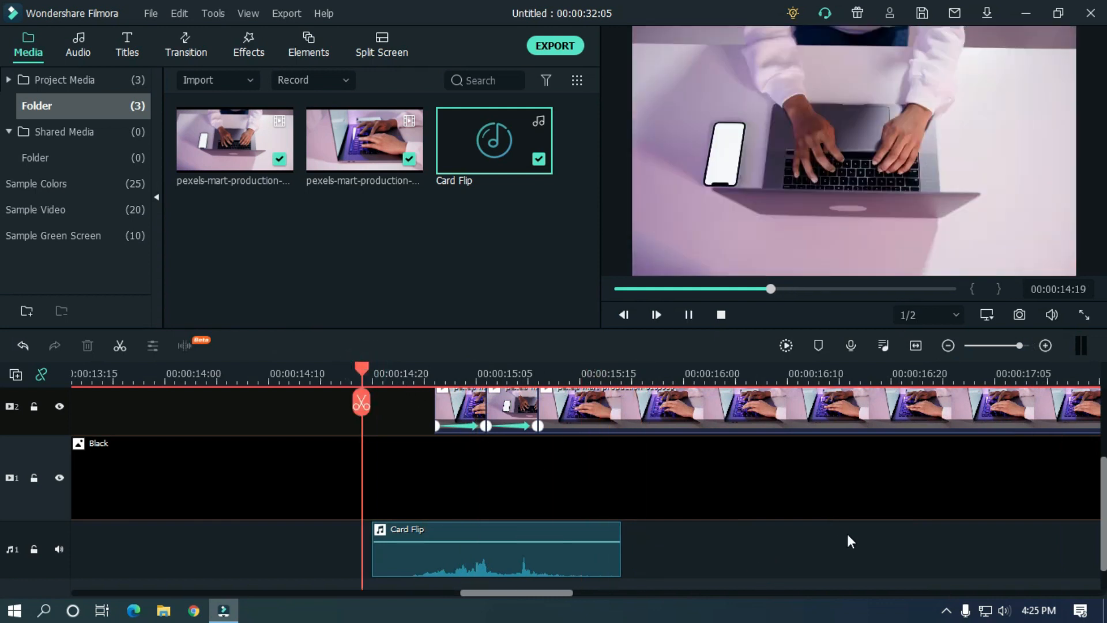
{"action": "key", "text": "space"}
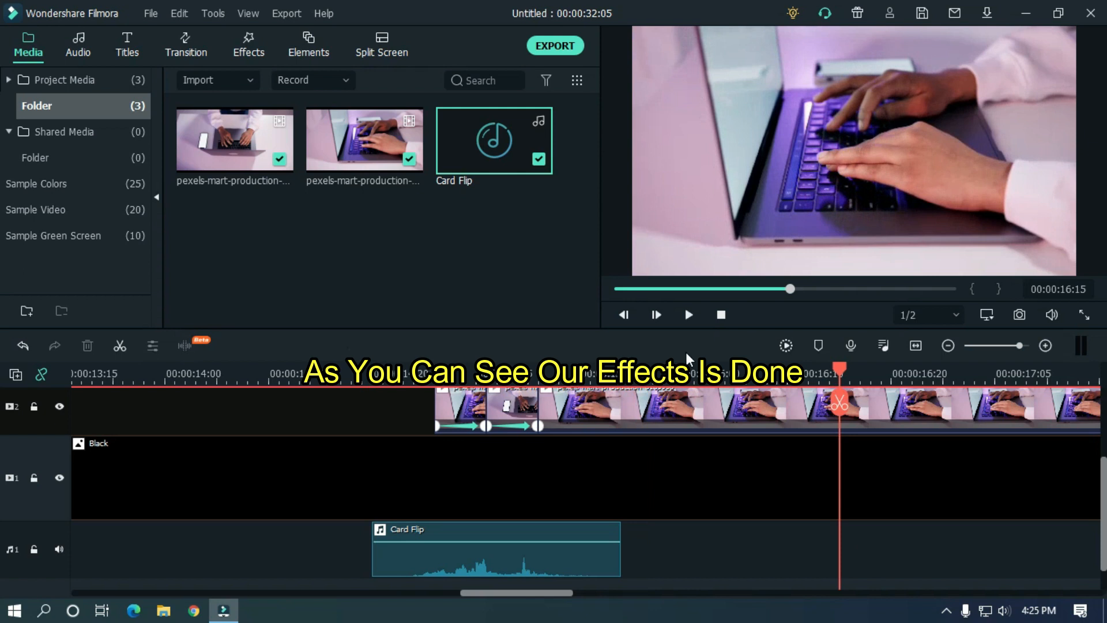
Set up a local MP4 export of the timeline named "Card Flip Transition"
{"action": "left_click_drag", "start_coordinate": [696, 368], "coordinate": [453, 373]}
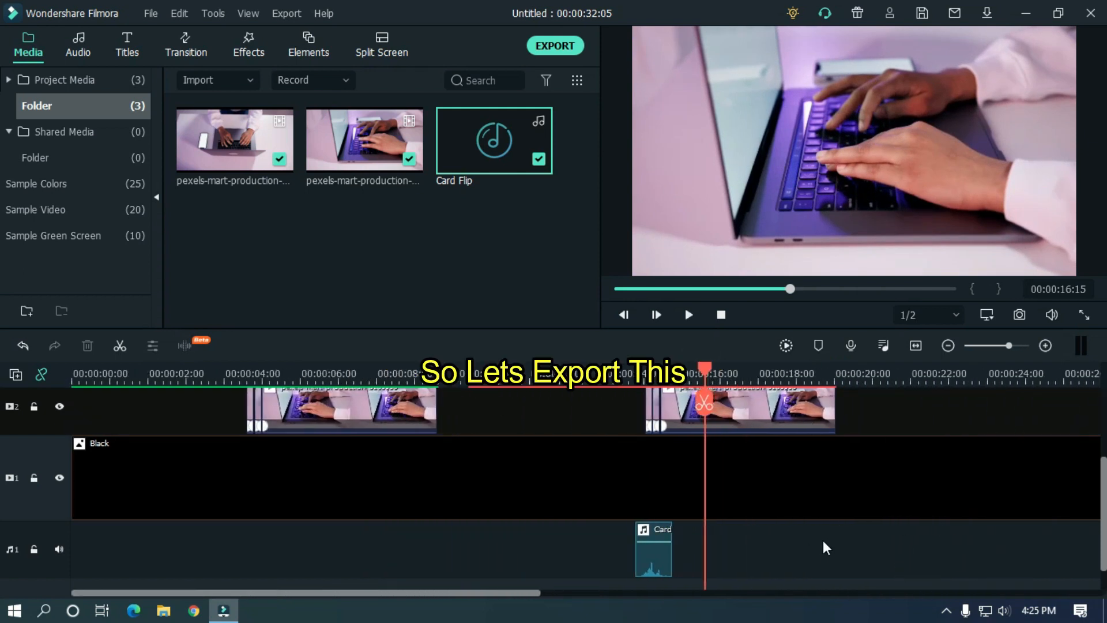
{"action": "left_click", "coordinate": [557, 45]}
{"action": "type", "text": "Card Flip Transition"}
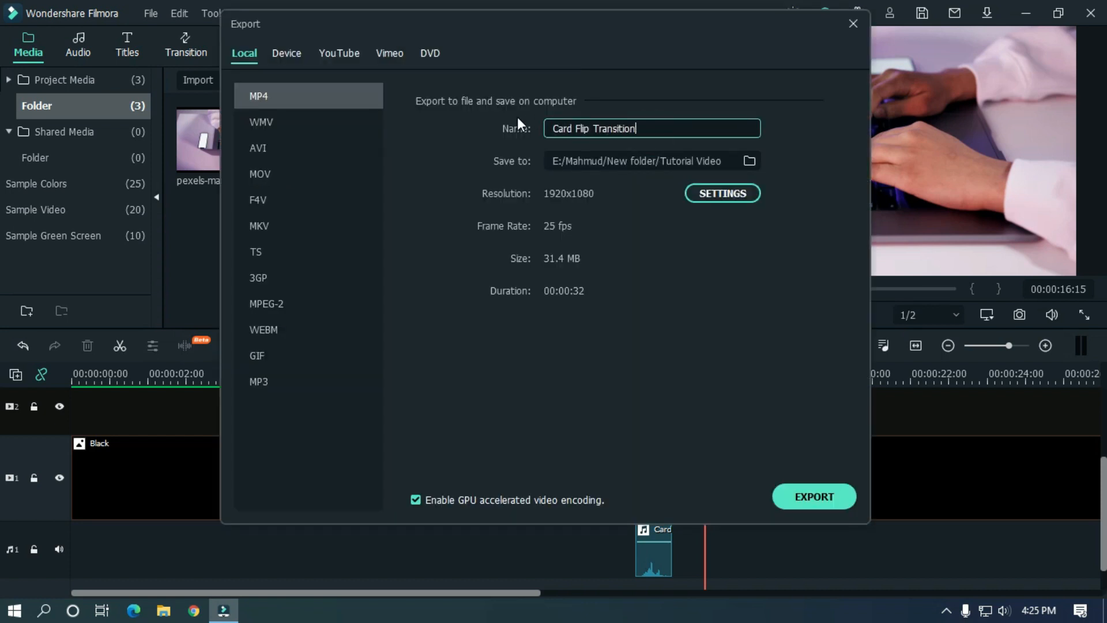